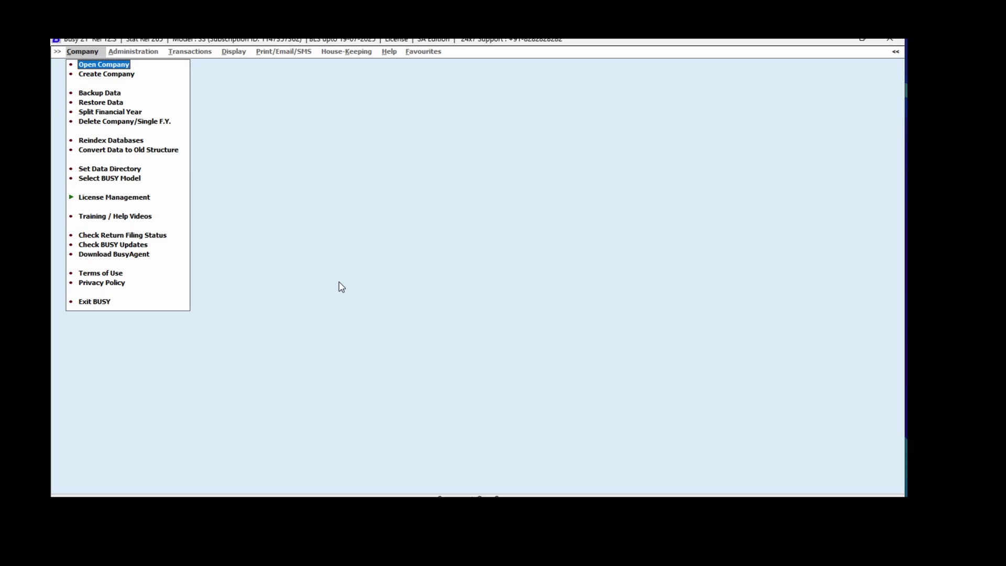
key(Down)
key(Down)
key(Down)
key(Down)
key(Down)
key(Down)
key(Down)
key(Down)
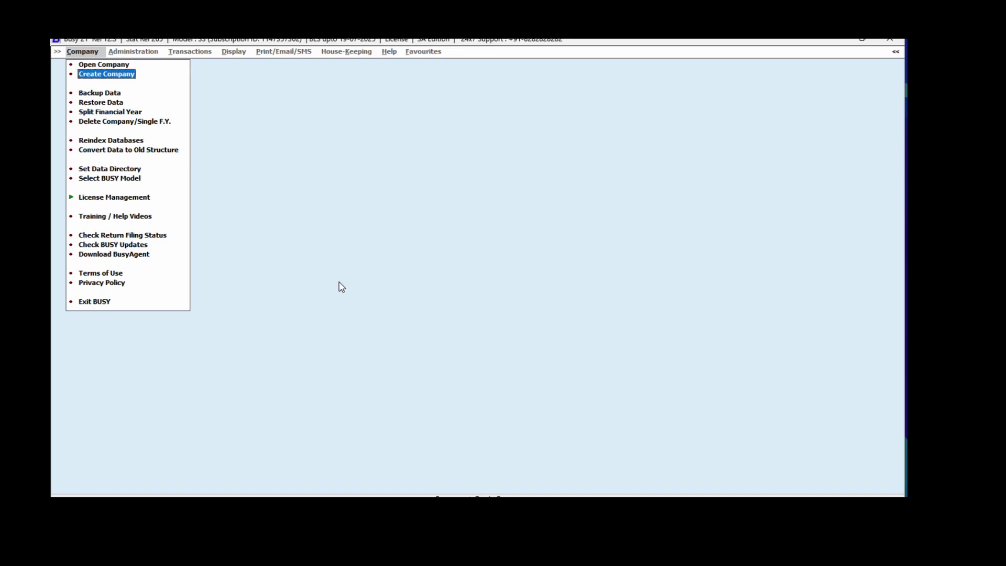
key(Return)
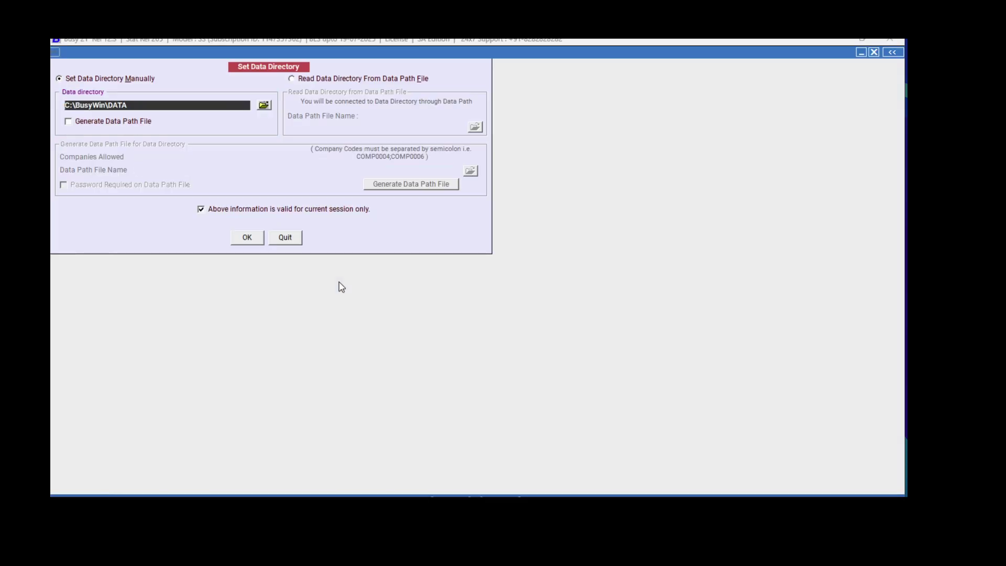
key(Escape)
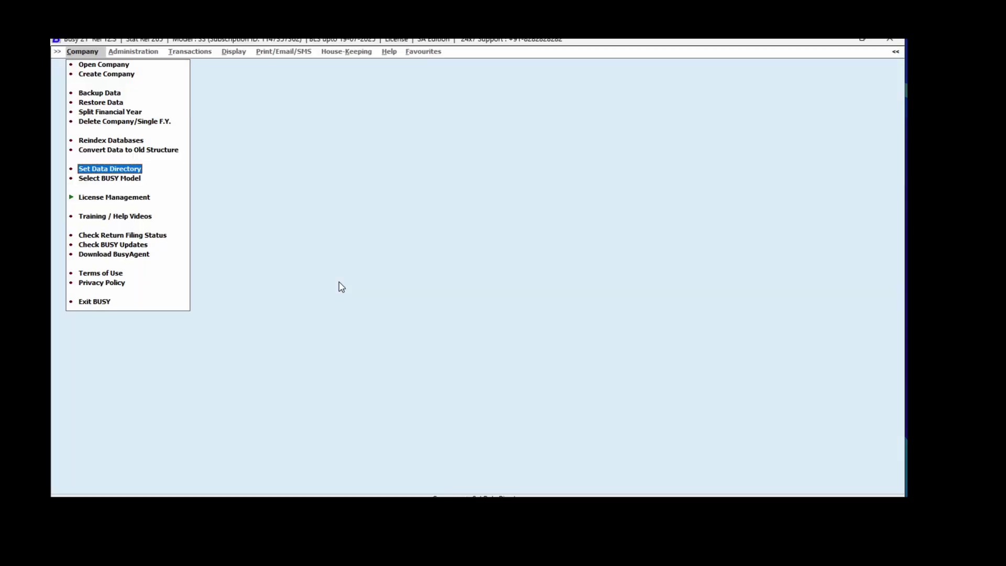
Open the company IMPERIAL CROCKERY (GST), code COMP0001, from the company list
key(Up)
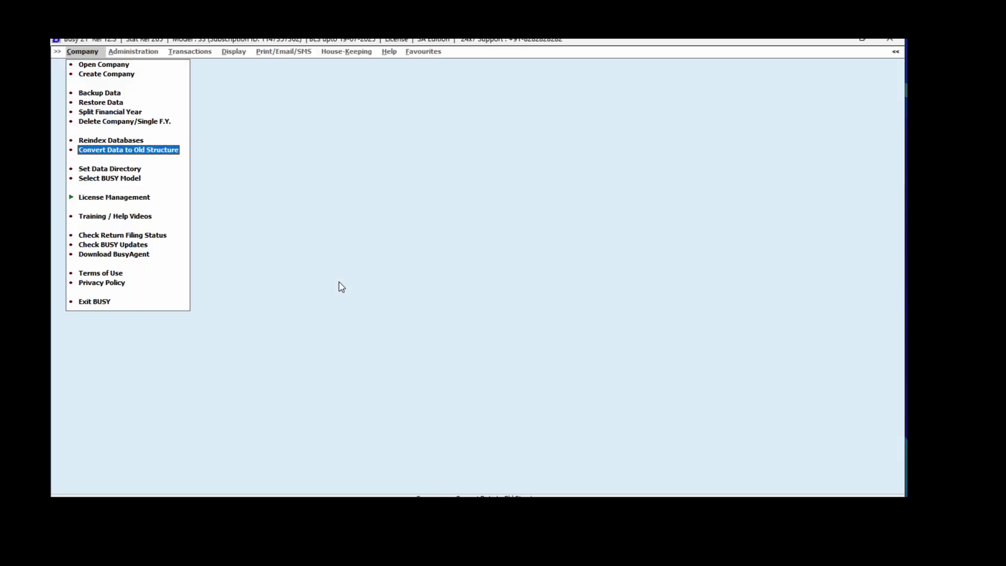
key(Up)
key(Up)
key(Up)
key(Up)
key(Up)
key(Up)
key(Up)
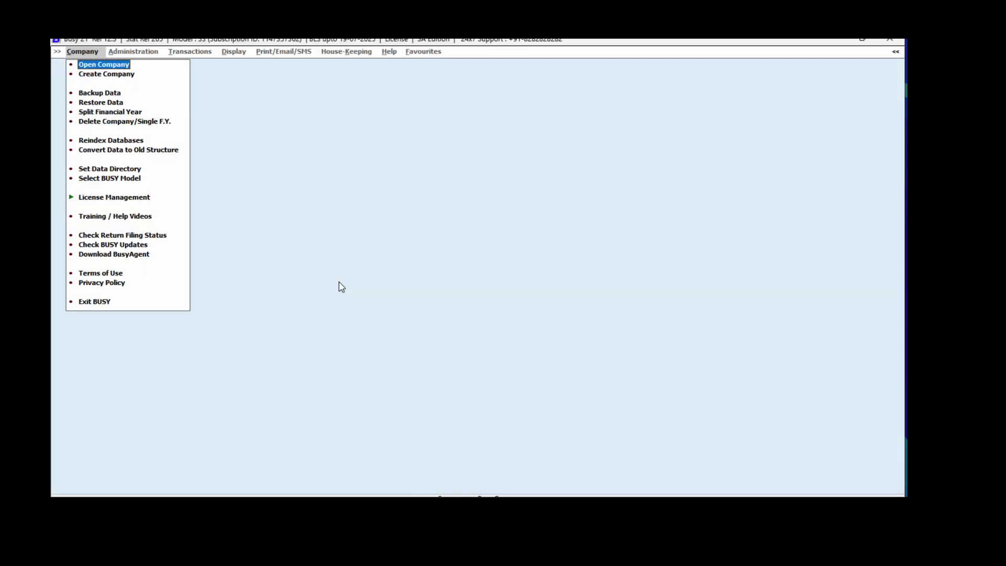
key(Return)
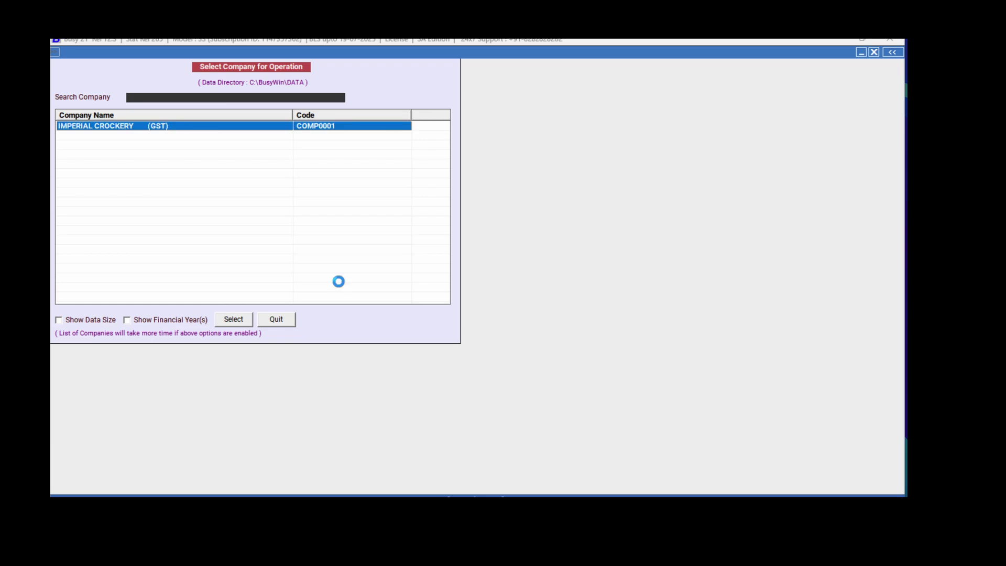
key(Return)
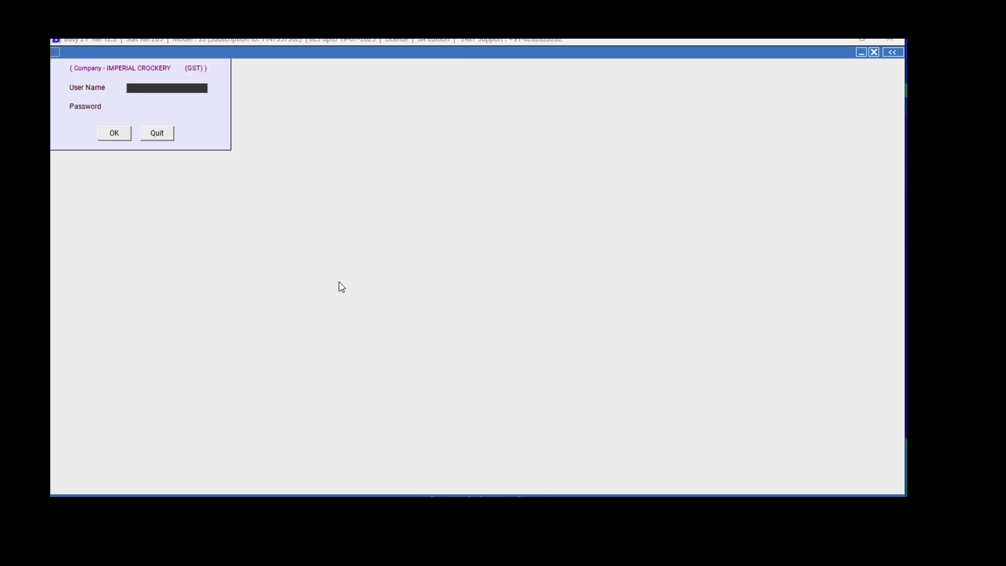
Log in to the company by entering the user name and the account password
text(1)
key(Return)
text(1)
key(Return)
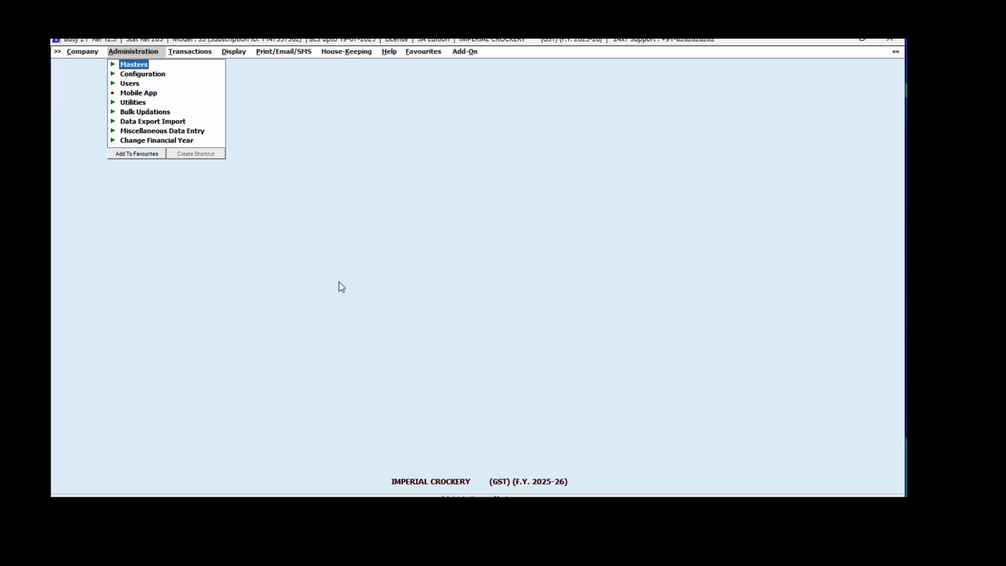
Expand the Sales options among the transactions
key(Right)
key(Left)
key(Right)
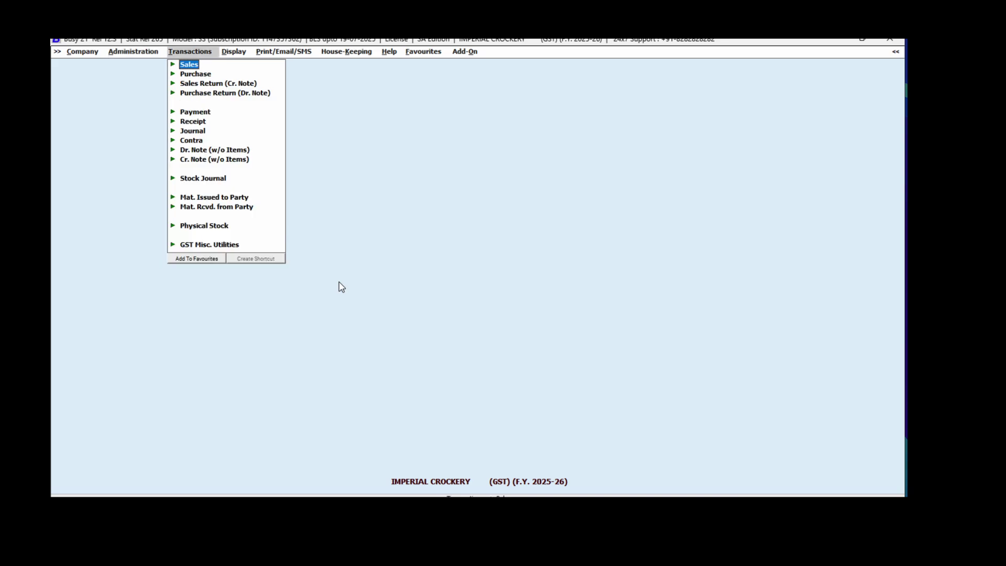
key(Return)
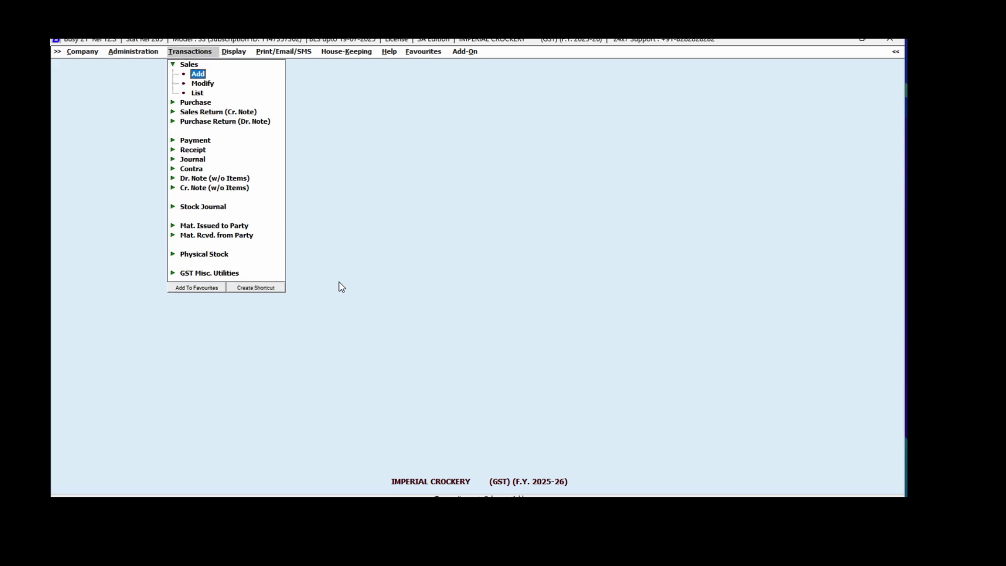
key(Down)
key(Down)
key(Up)
key(Up)
key(Down)
key(Down)
key(Return)
key(Return)
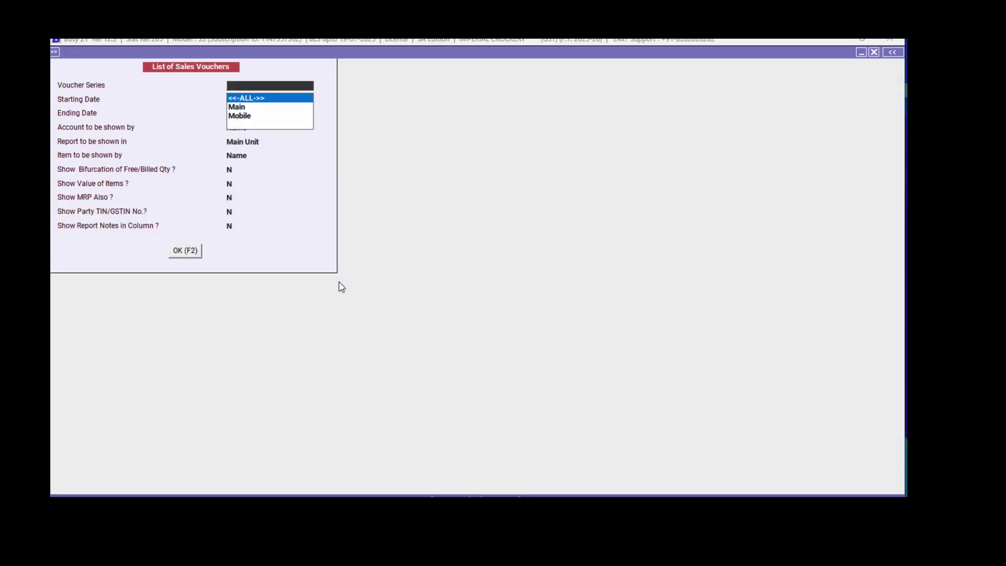
key(Return)
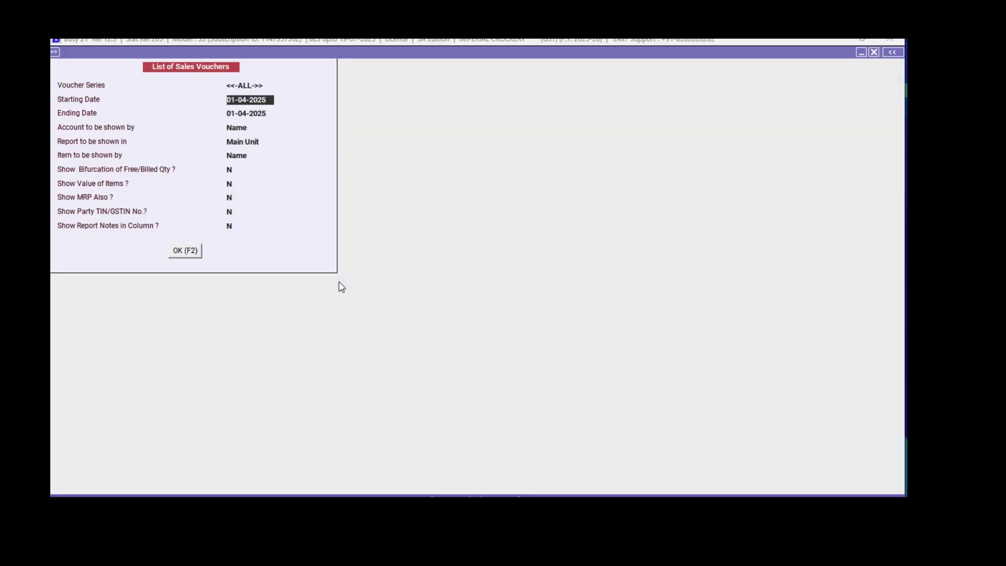
key(Escape)
key(Escape)
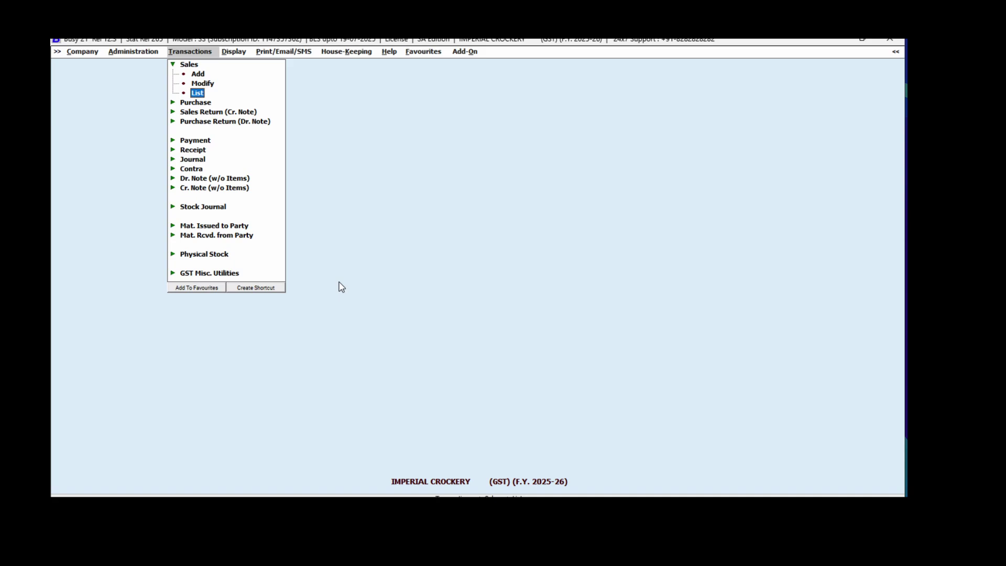
Start adding a new sales voucher in the Main series
key(Up)
key(Up)
key(Return)
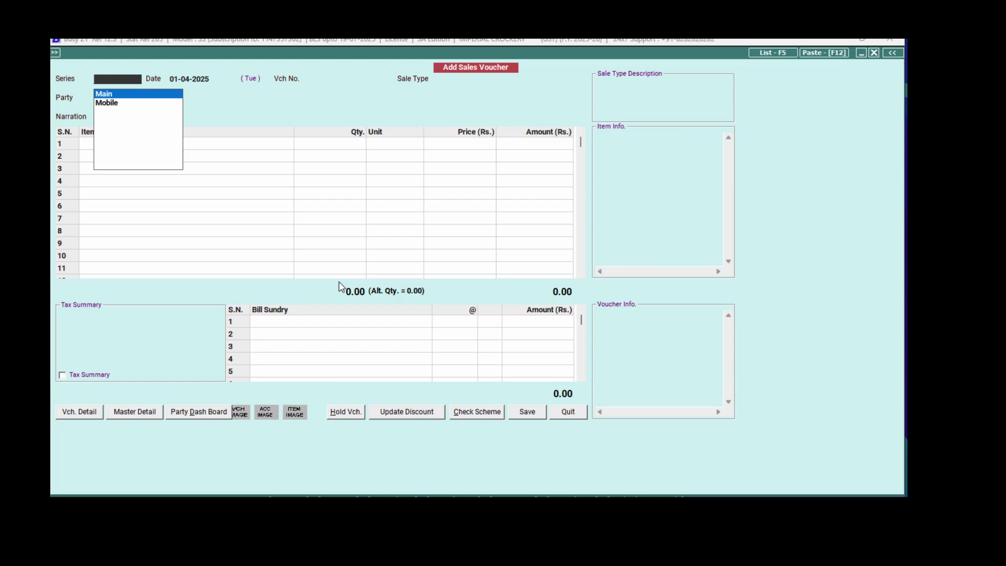
key(Down)
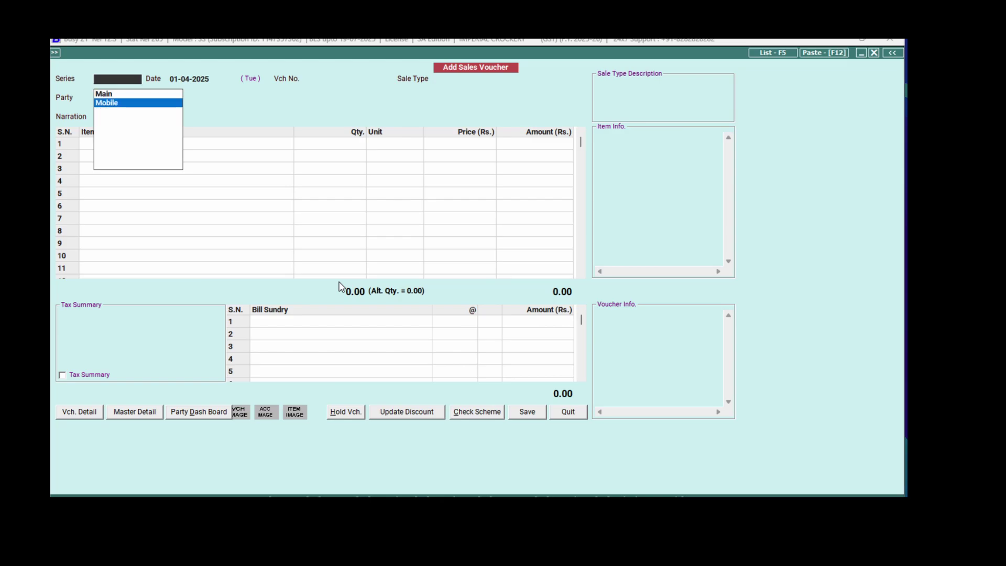
key(Up)
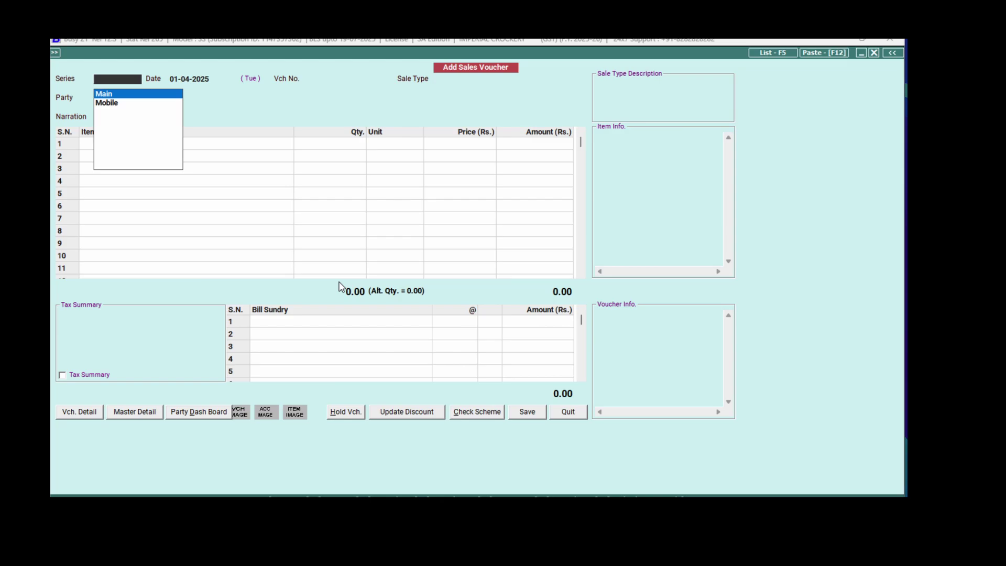
key(Return)
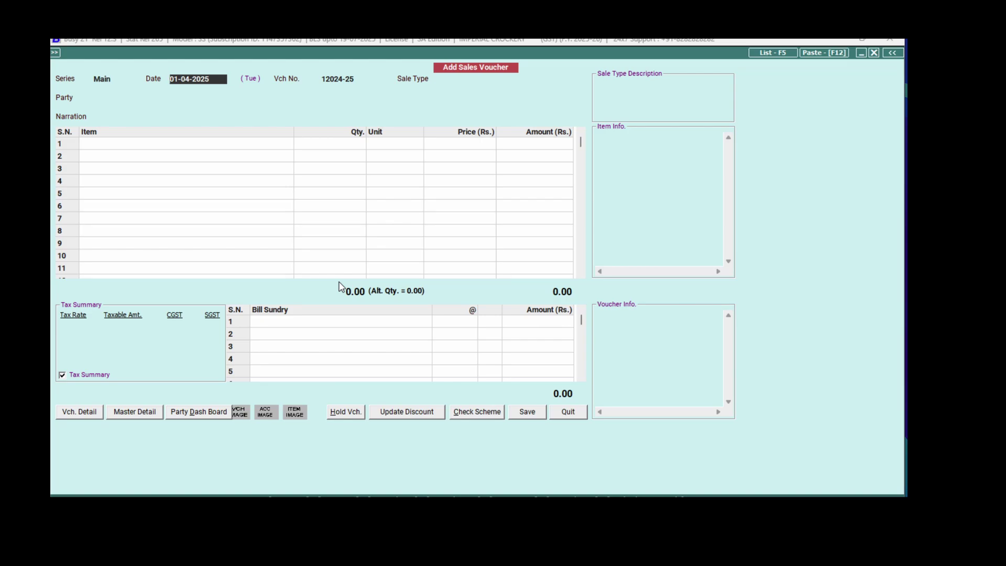
Set the sales voucher's date to 10-07-2025 and accept the proposed voucher number
text(10-07)
key(Return)
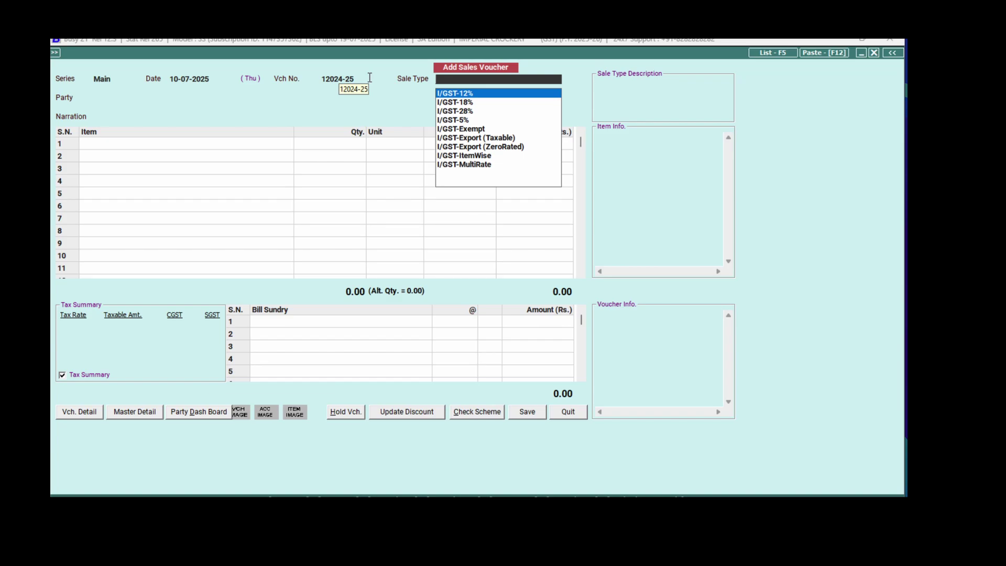
click(369, 78)
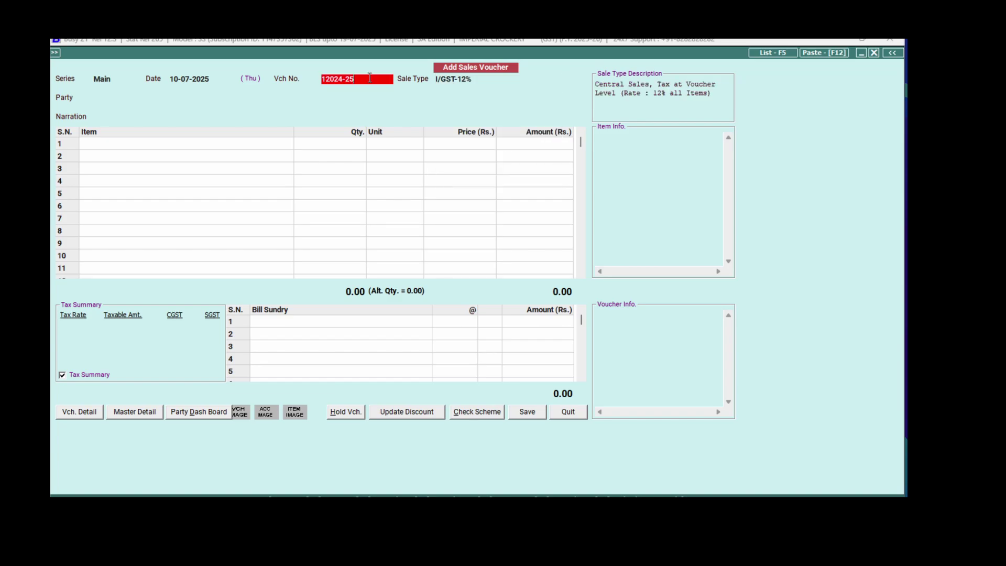
key(Return)
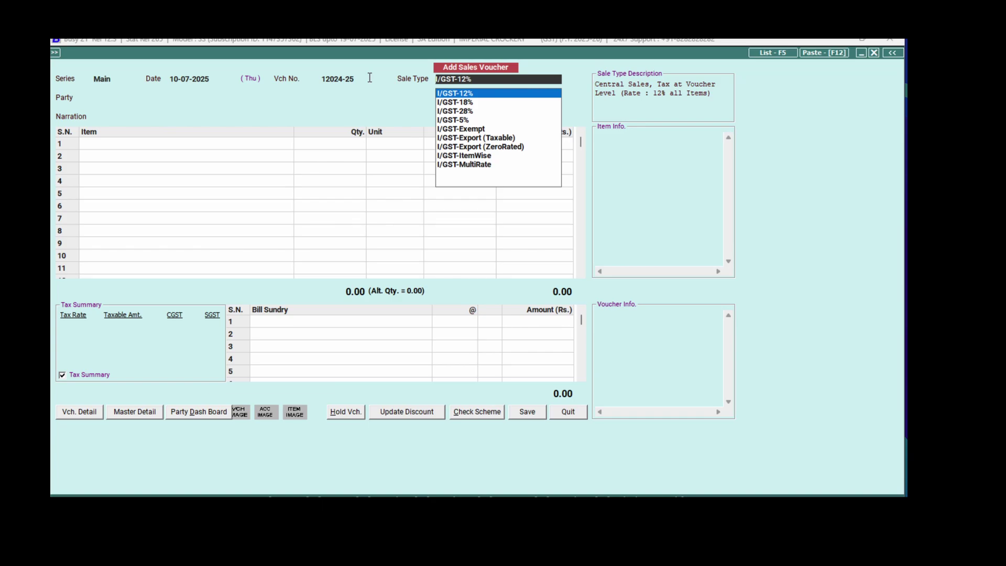
Examine the descriptions of the local GST sale types, from the fixed rates through L/GST-Exempt, L/GST-ItemWise and L/GST-MultiRate
text(lg)
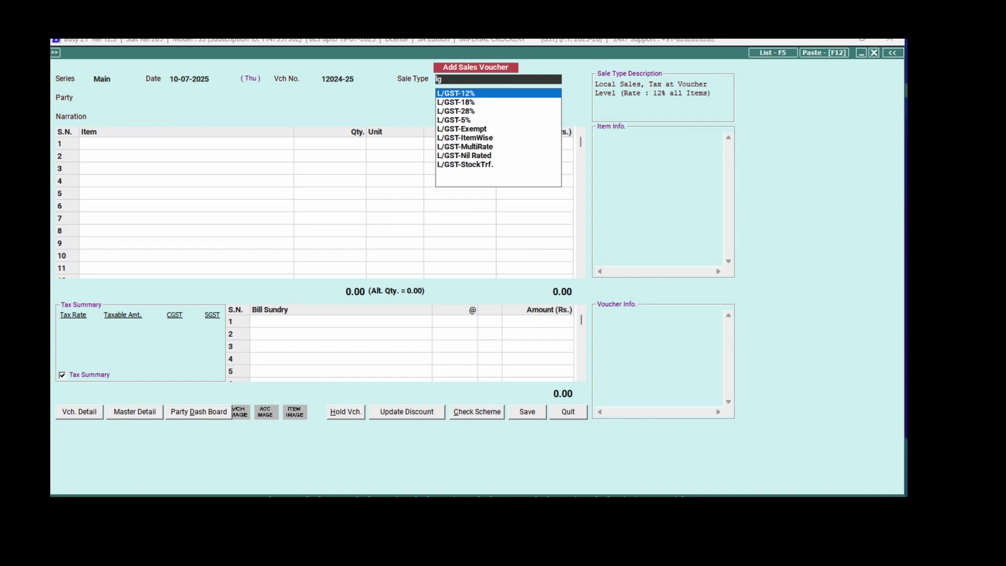
click(455, 102)
key(Up)
key(Down)
key(Down)
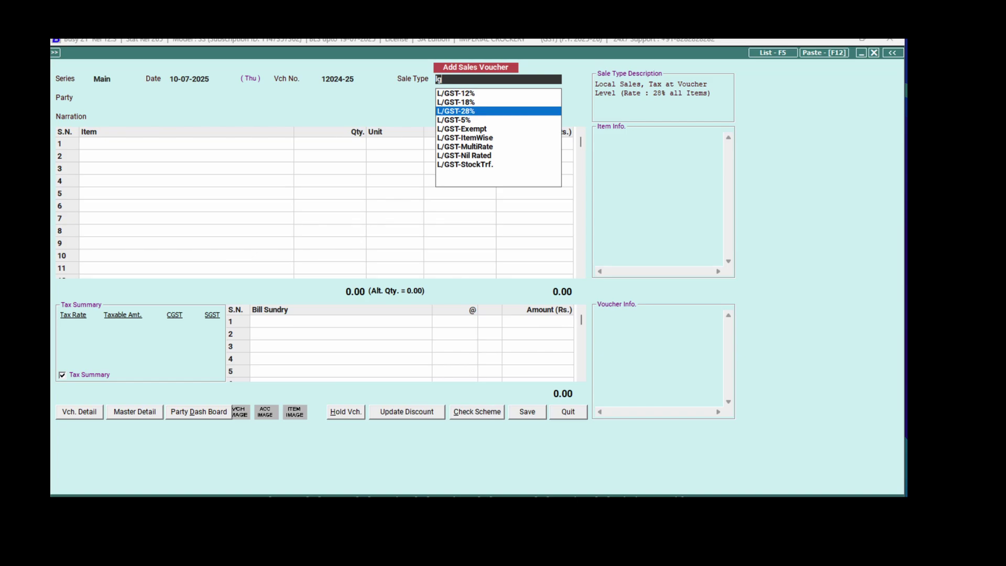
key(Down)
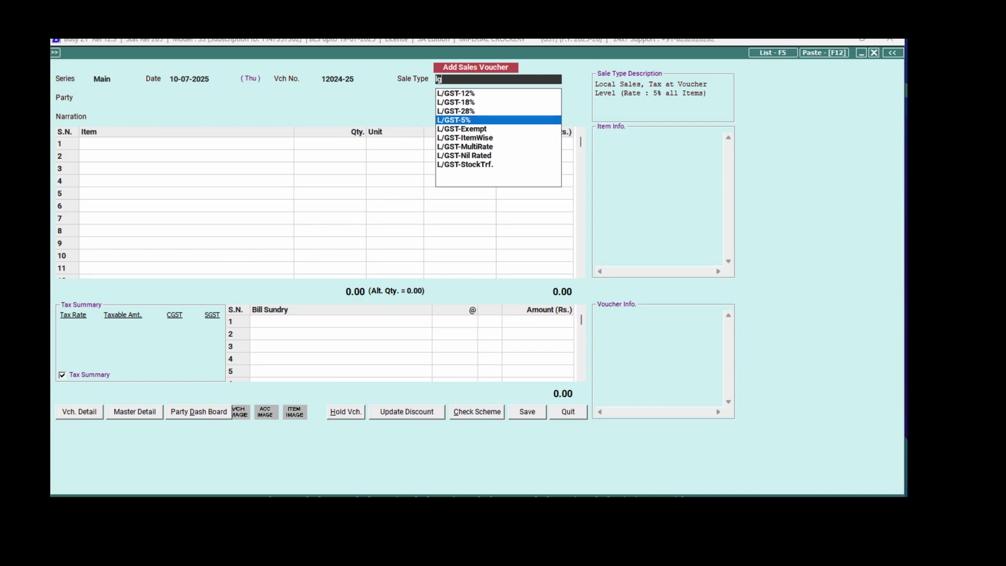
key(Down)
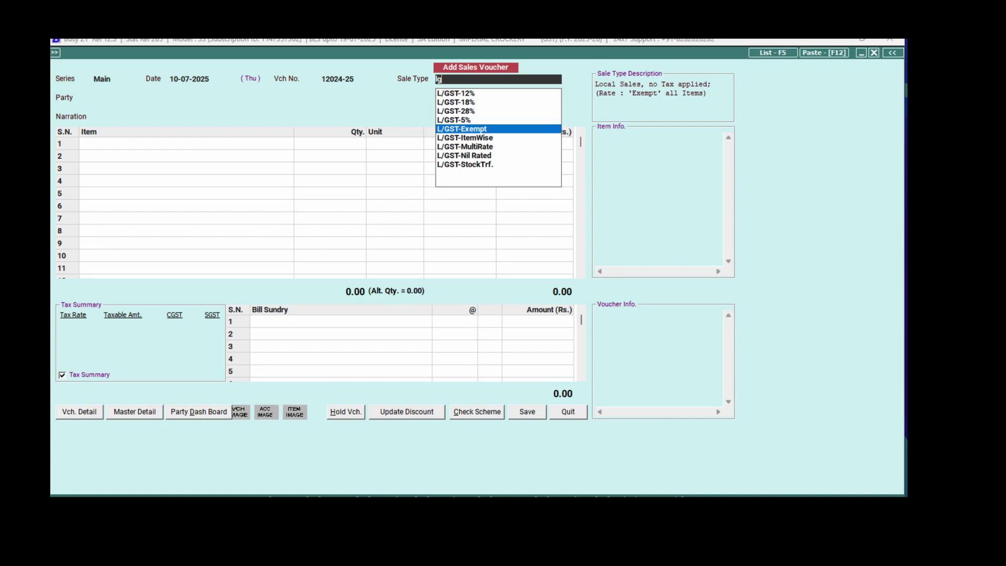
key(Down)
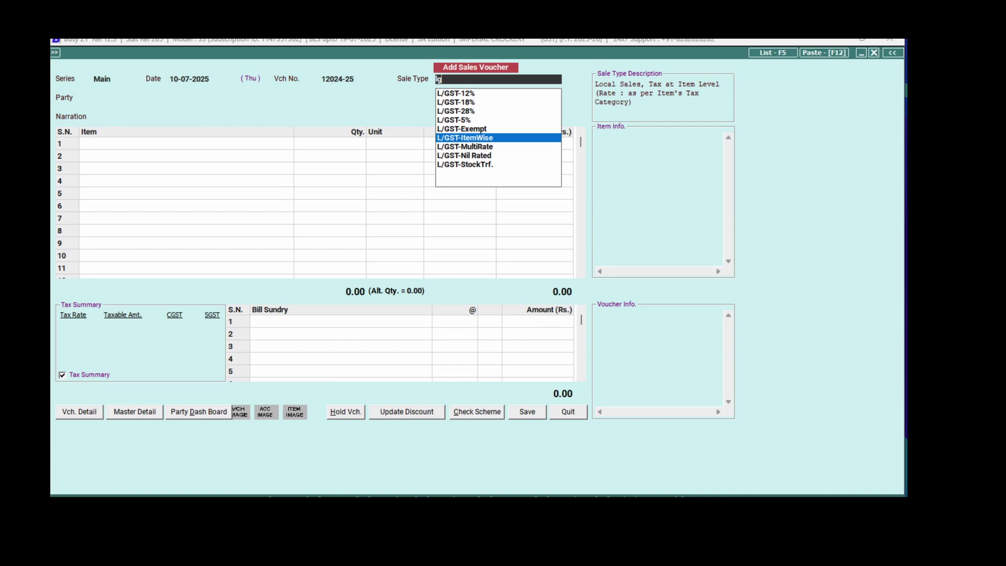
key(Down)
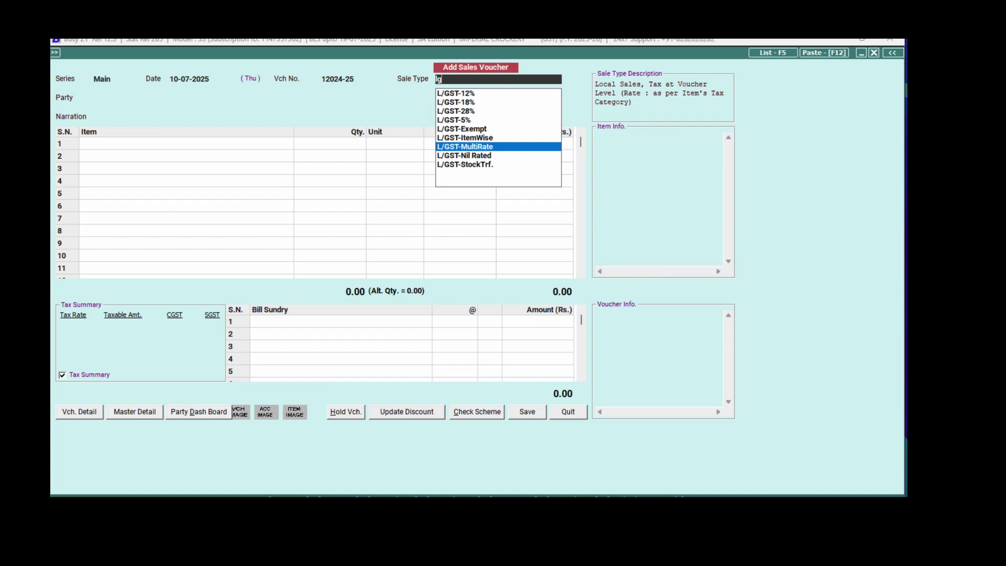
key(Up)
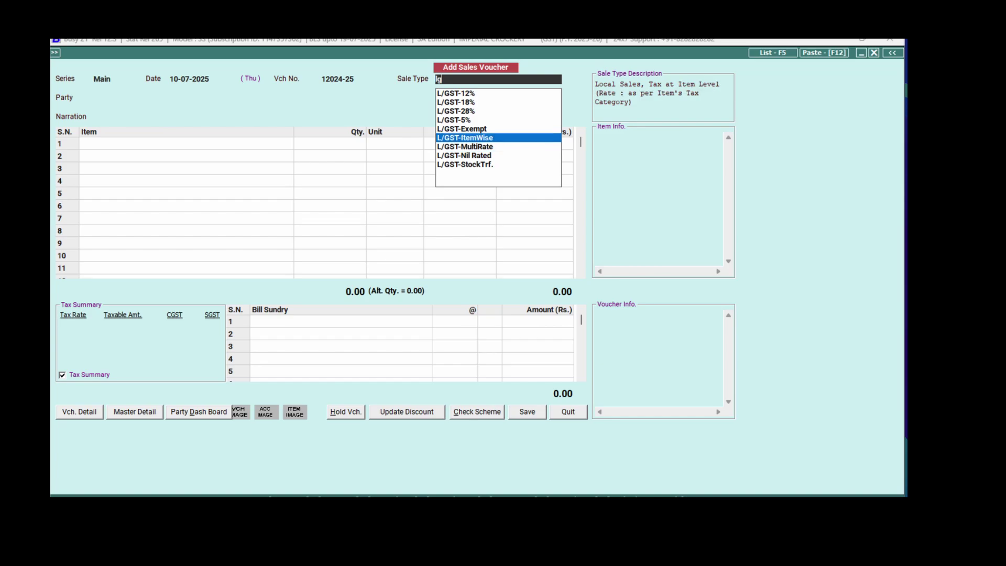
key(Down)
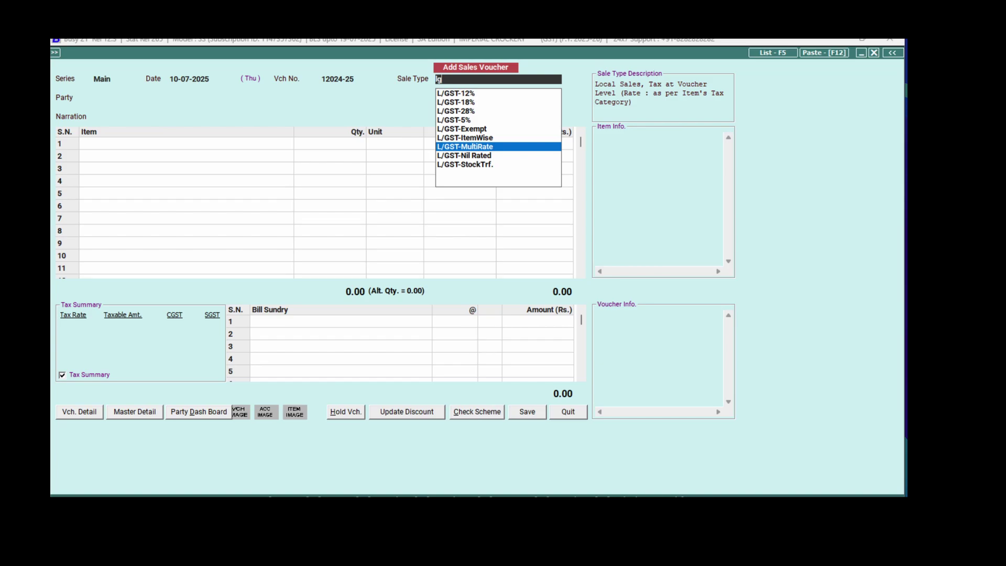
key(Up)
key(Down)
Set the voucher's sale type to L/GST-18%
key(Up)
key(Up)
key(Up)
key(Up)
key(Up)
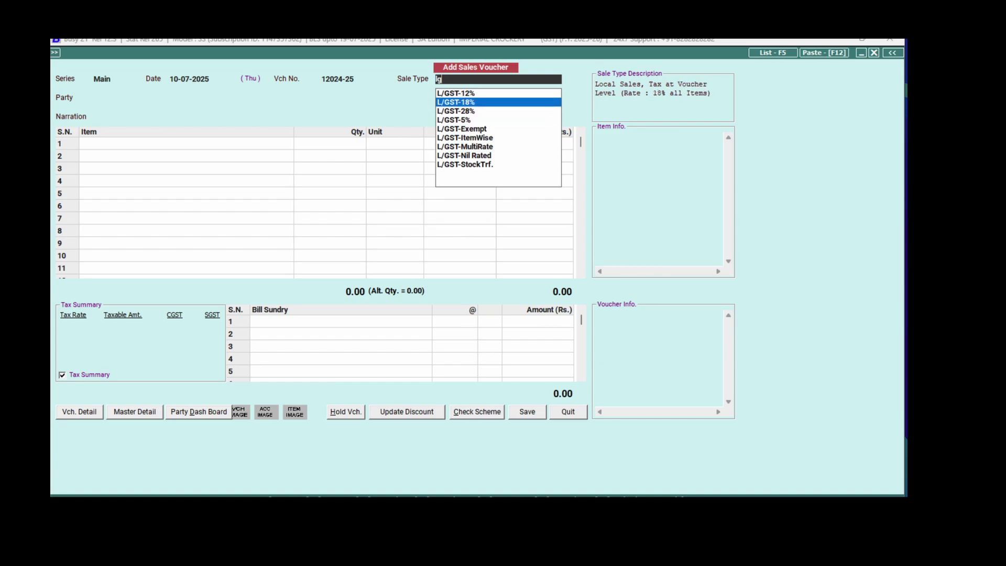
key(Return)
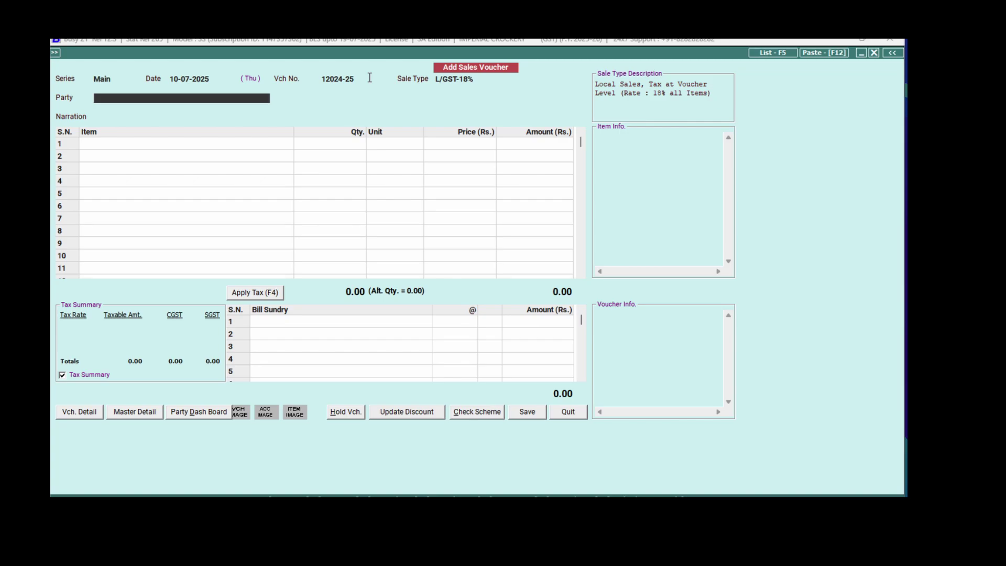
Set the voucher's party to Cash and leave the narration blank
text(cas)
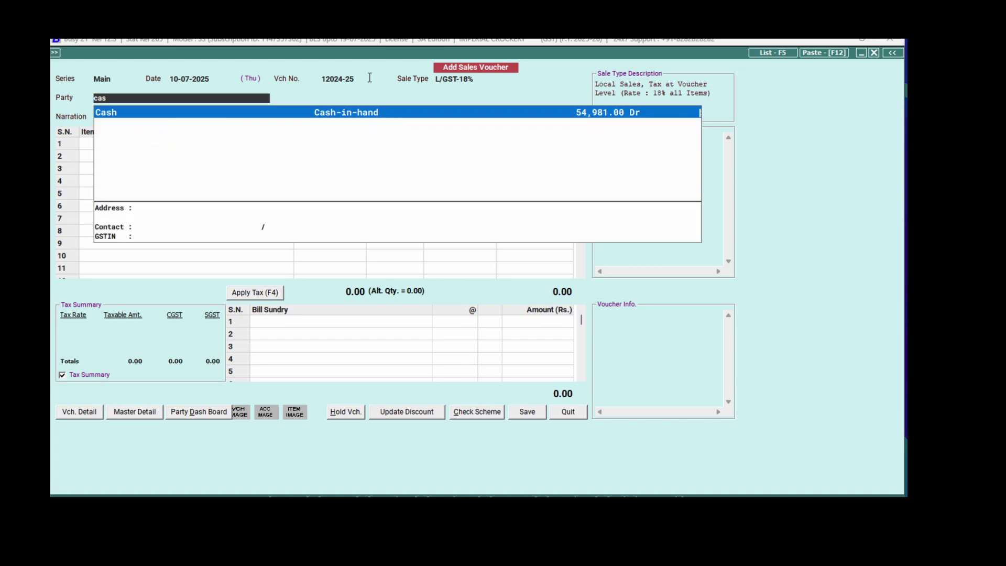
key(Return)
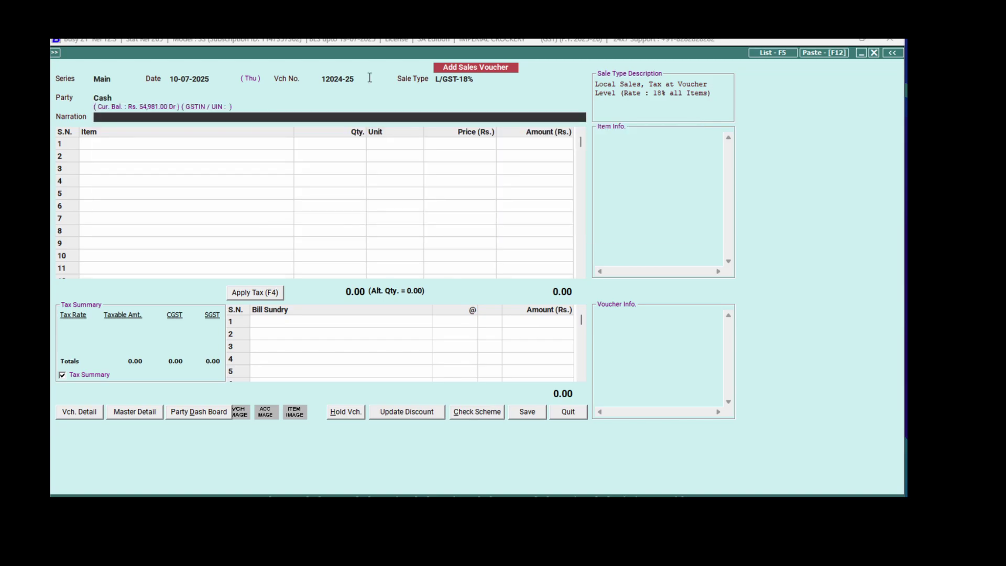
key(Return)
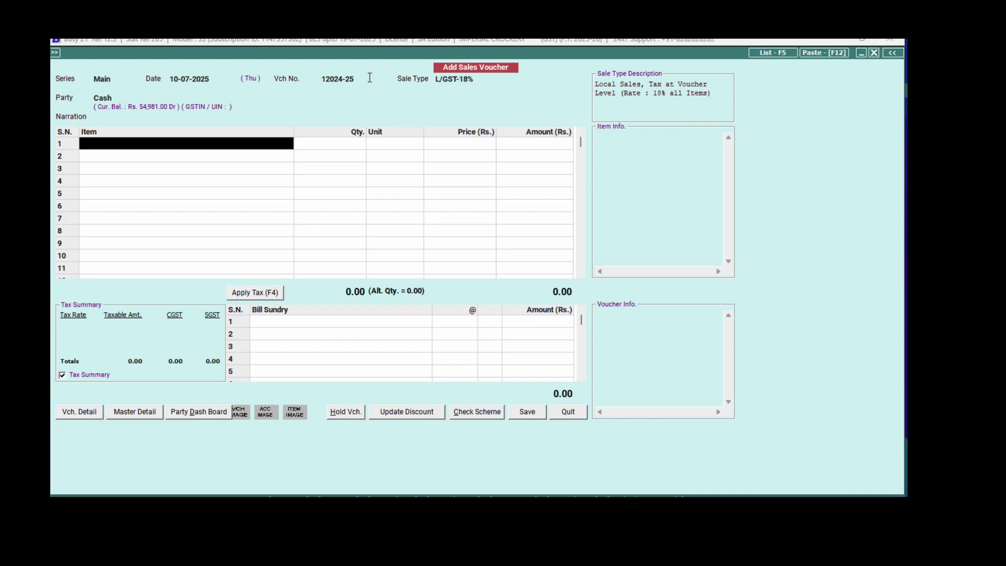
click(151, 97)
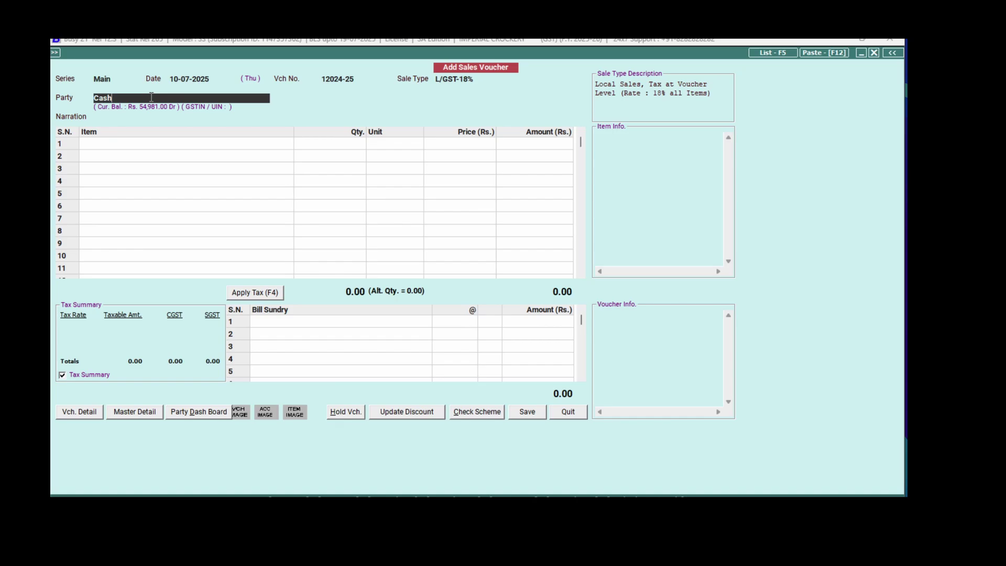
text(a)
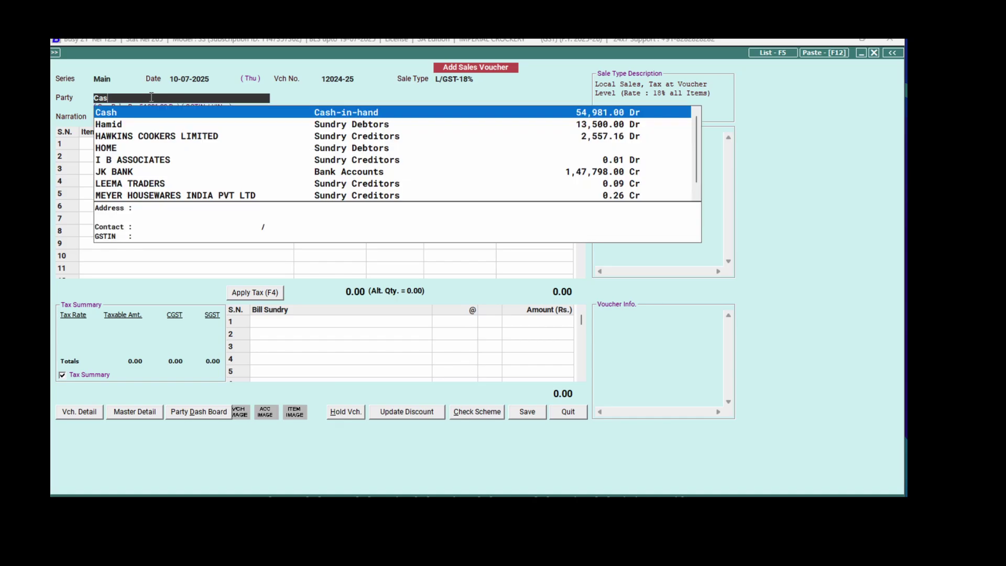
text(r)
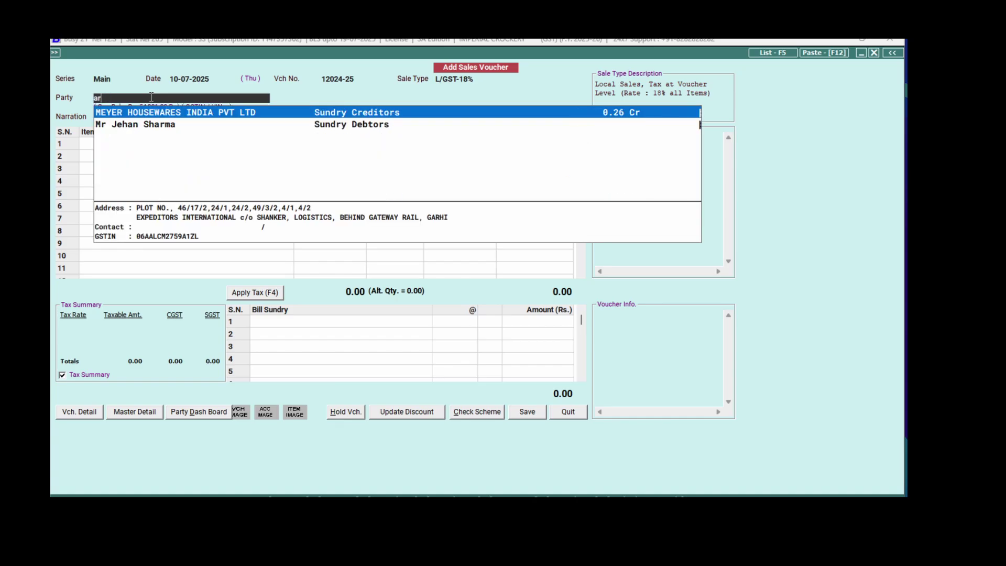
key(BackSpace)
key(BackSpace)
key(Return)
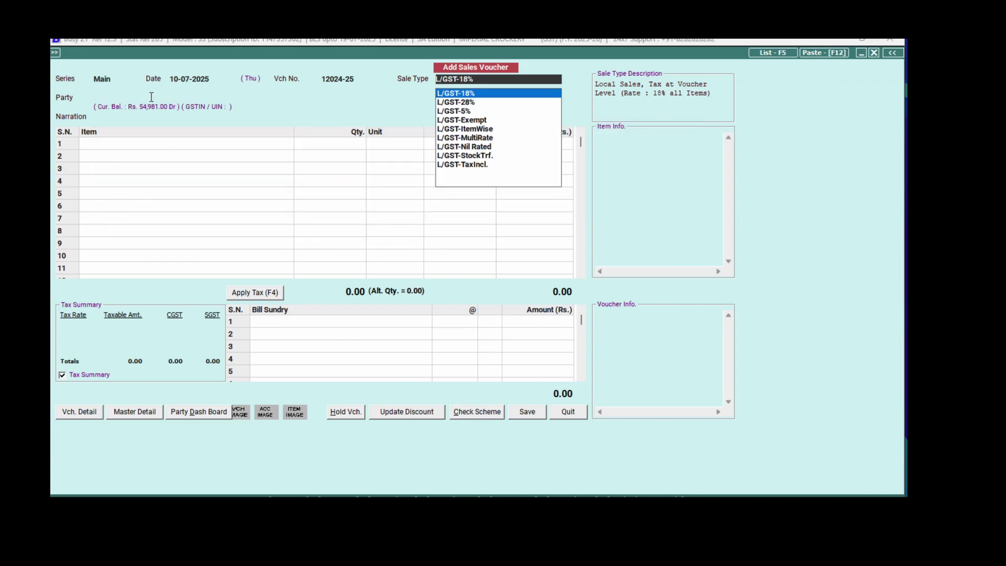
key(Return)
text(jehan)
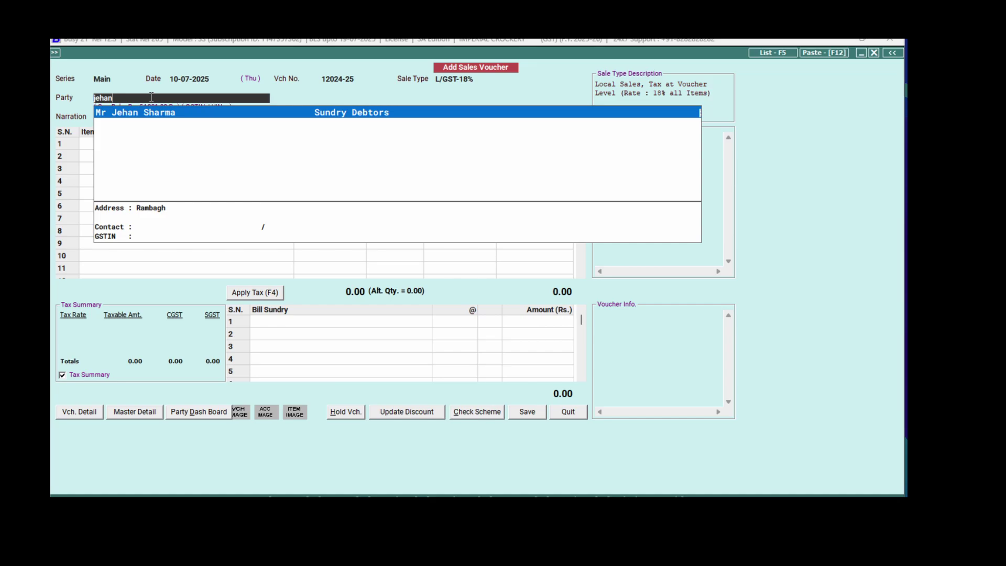
key(BackSpace)
key(BackSpace)
key(BackSpace)
key(BackSpace)
key(BackSpace)
text(cas)
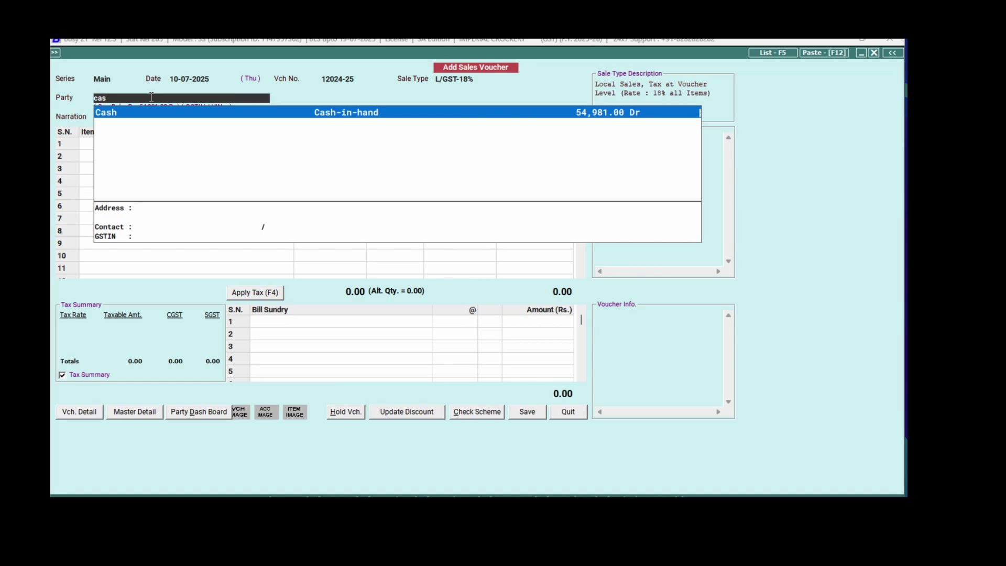
key(BackSpace)
key(BackSpace)
key(BackSpace)
text(wa)
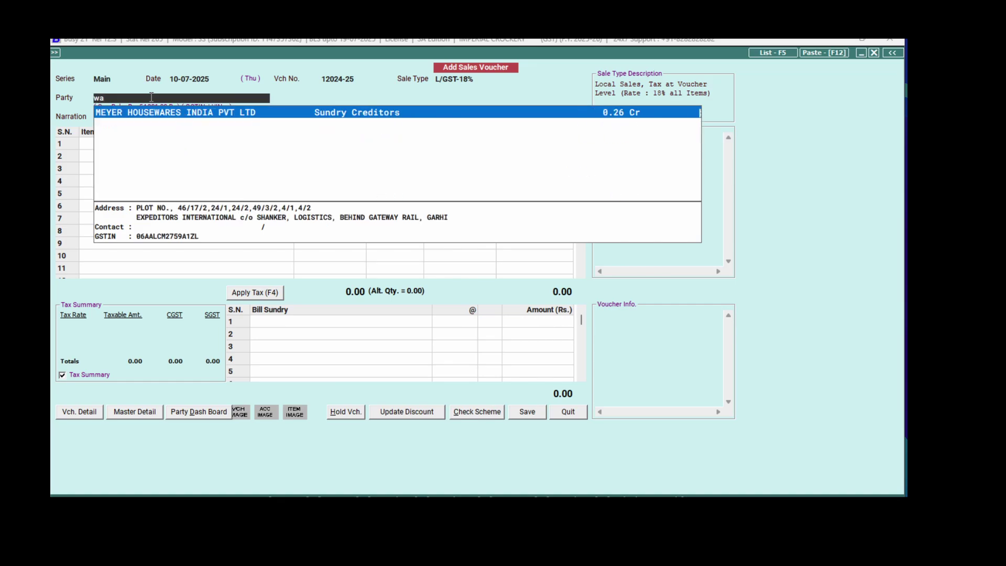
key(BackSpace)
key(BackSpace)
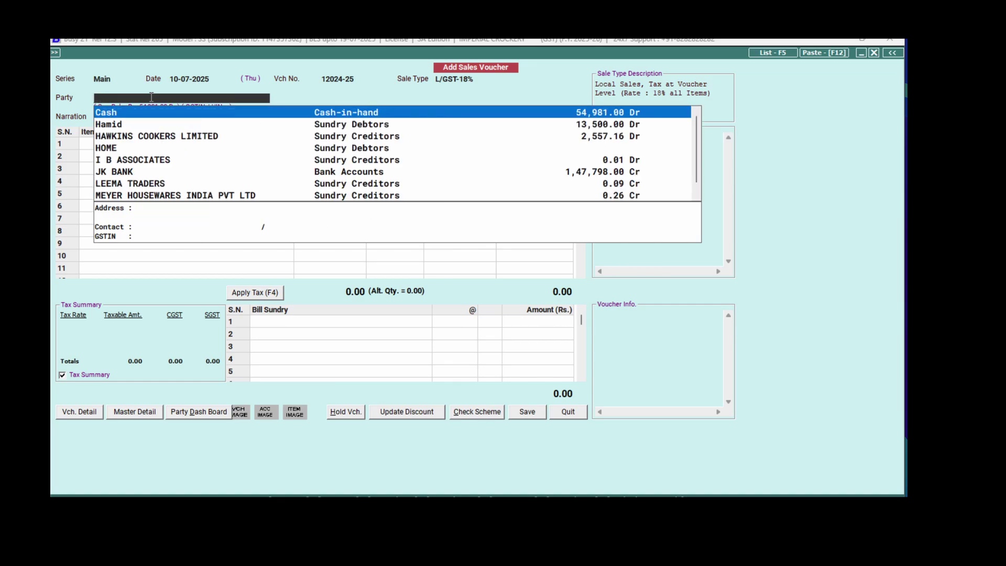
Choose Cash again as the voucher's party and skip the narration
text(cas)
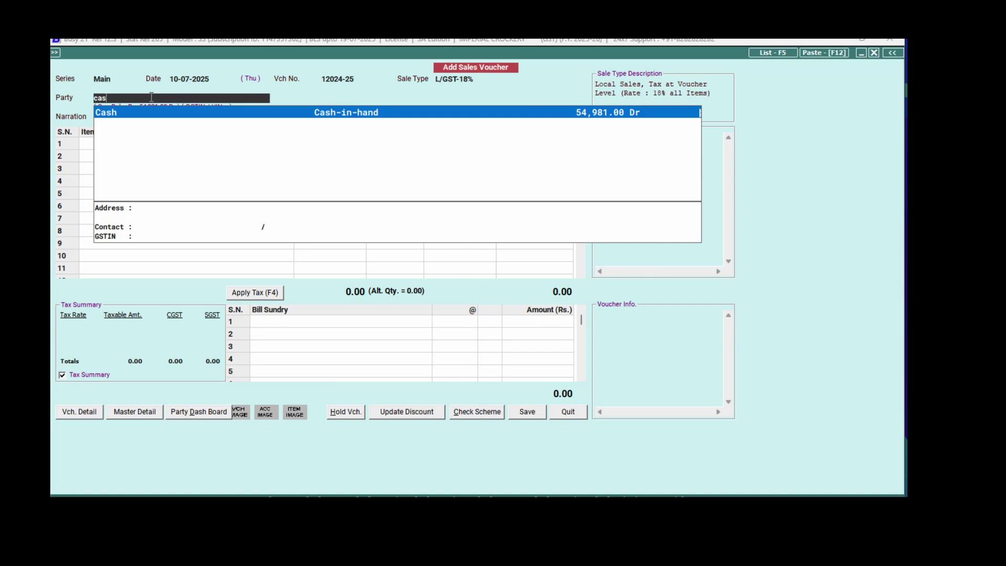
key(Return)
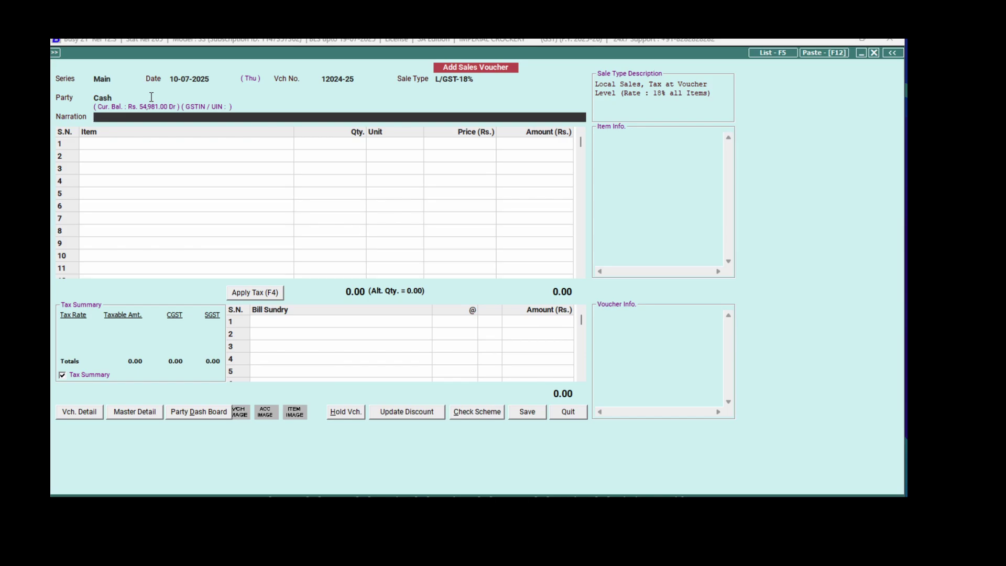
key(Return)
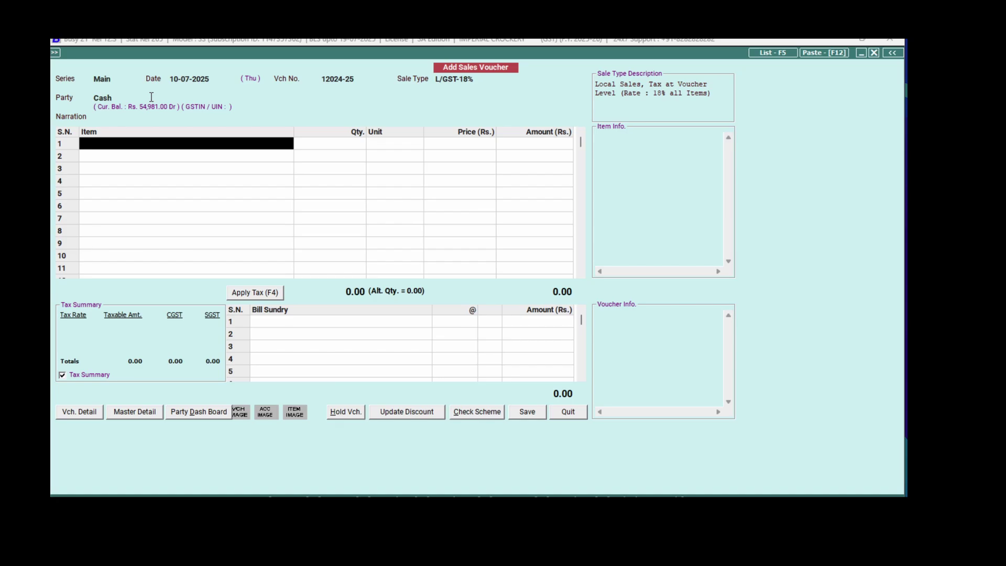
Add the item COOK N SERVE BOWL FUTURA 2L - HAWKINS with its proposed MRP and a quantity of 1, allowing negative stock
text(t)
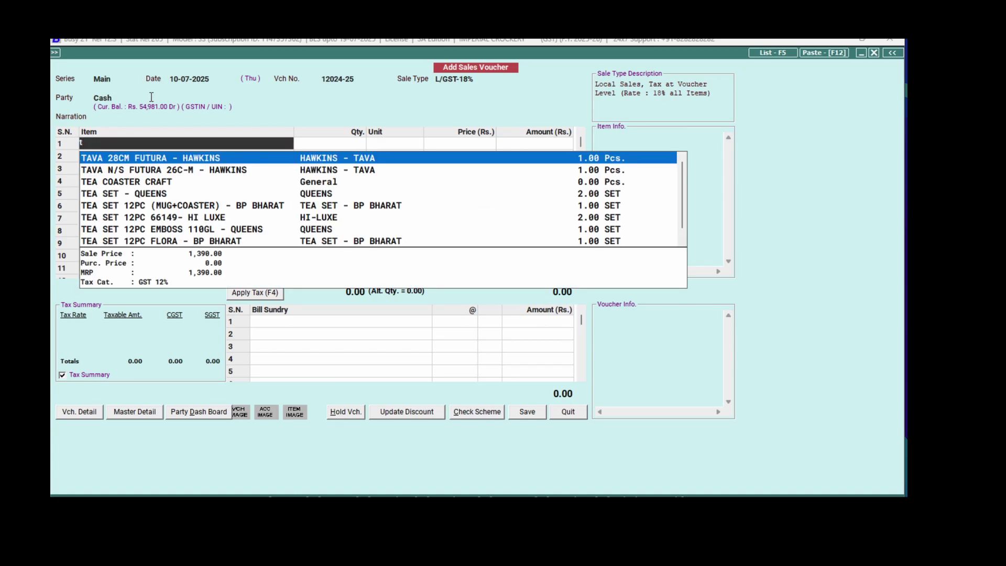
key(BackSpace)
text(cook)
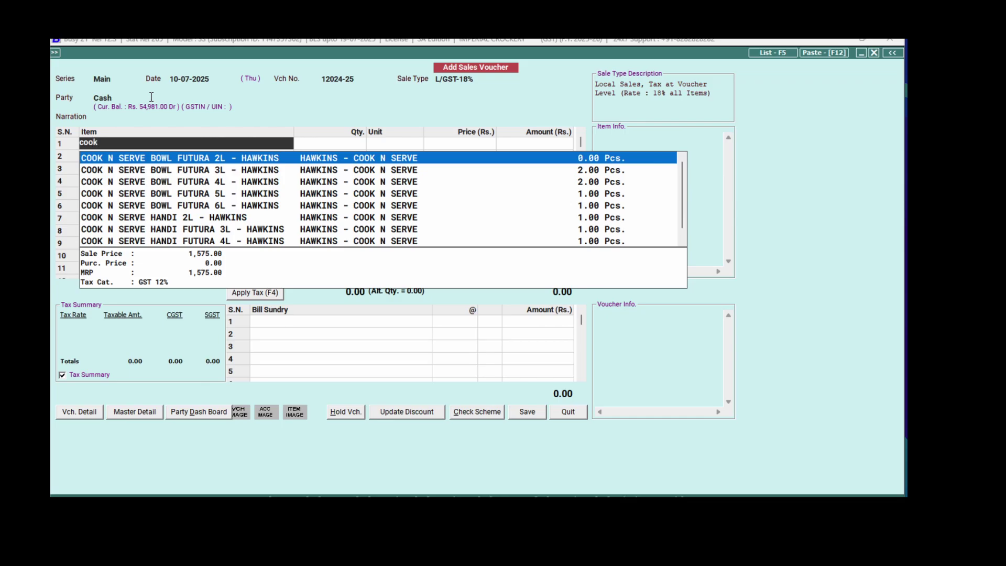
key(Return)
key(Escape)
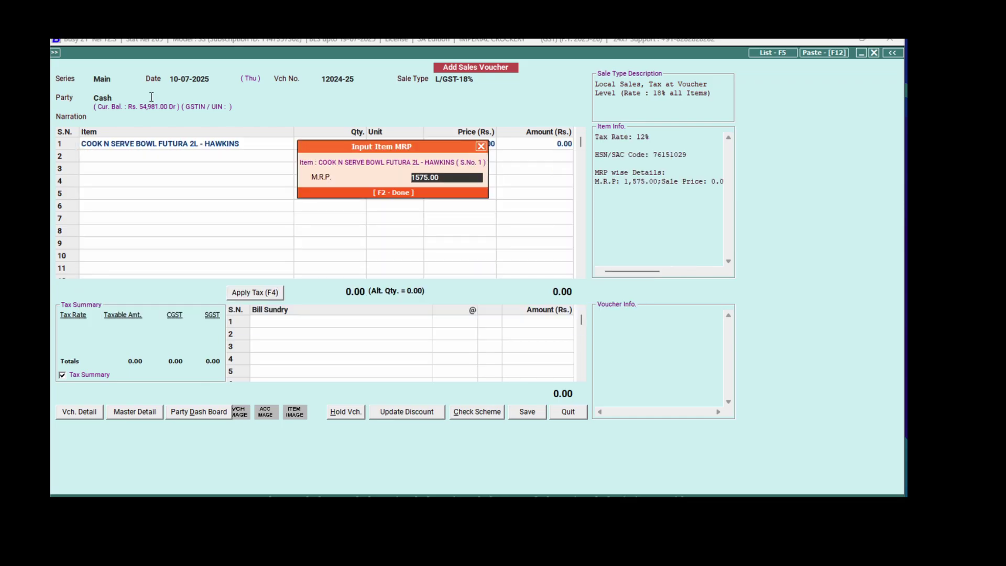
key(Return)
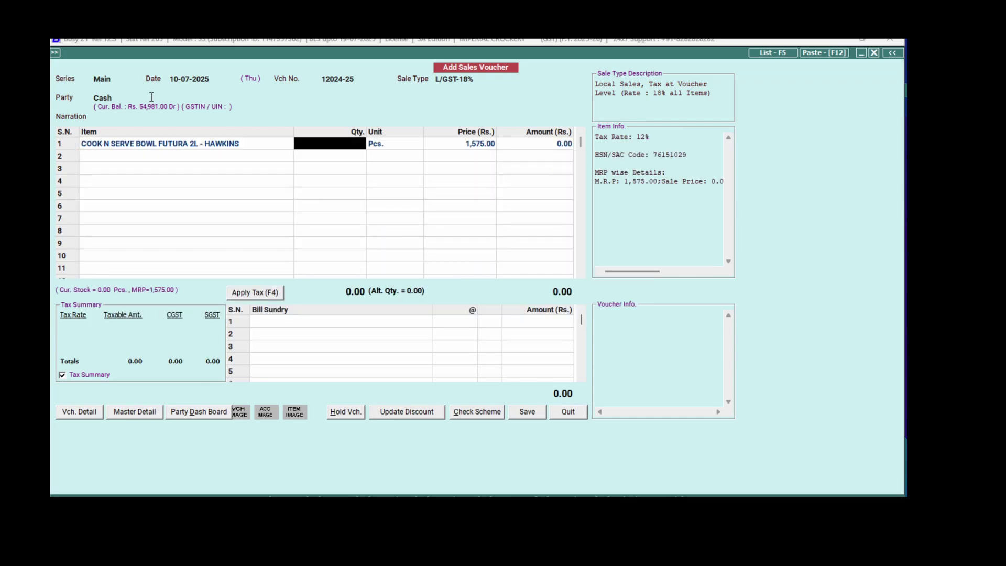
text(1)
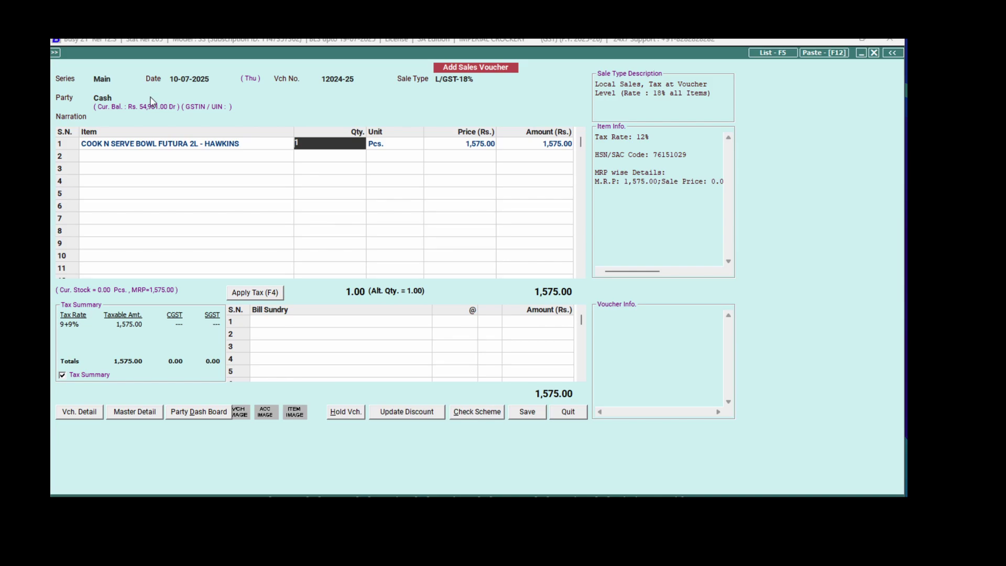
key(Return)
key(y)
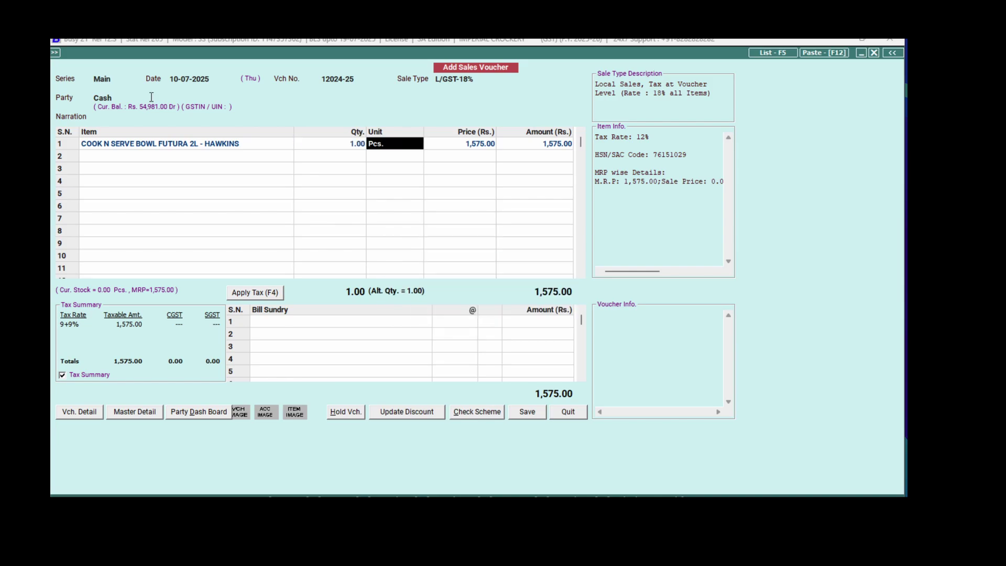
Give the bowl item a 10% discount at its proposed price and apply the tax to the voucher
key(Return)
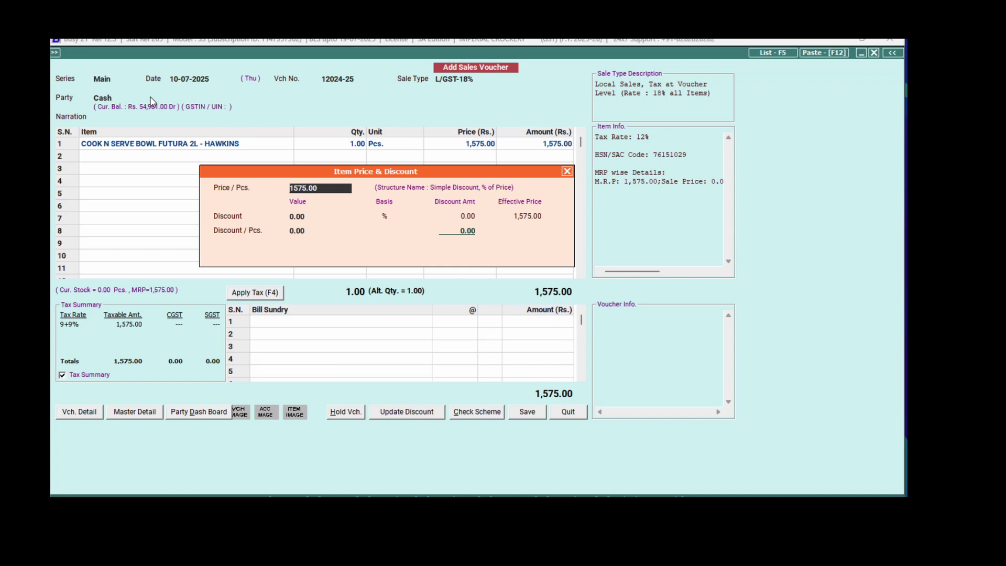
key(Return)
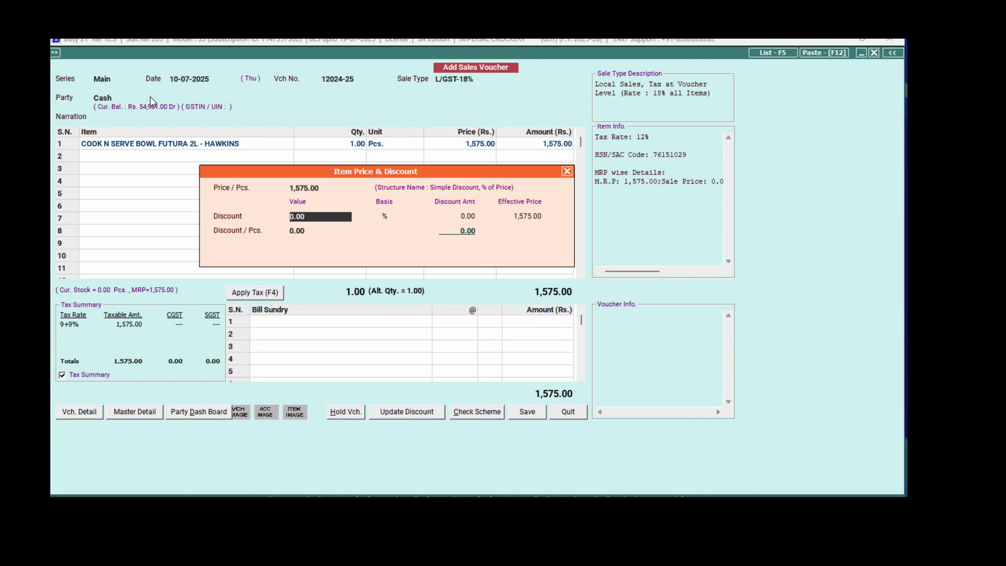
text(10)
key(Return)
key(Return)
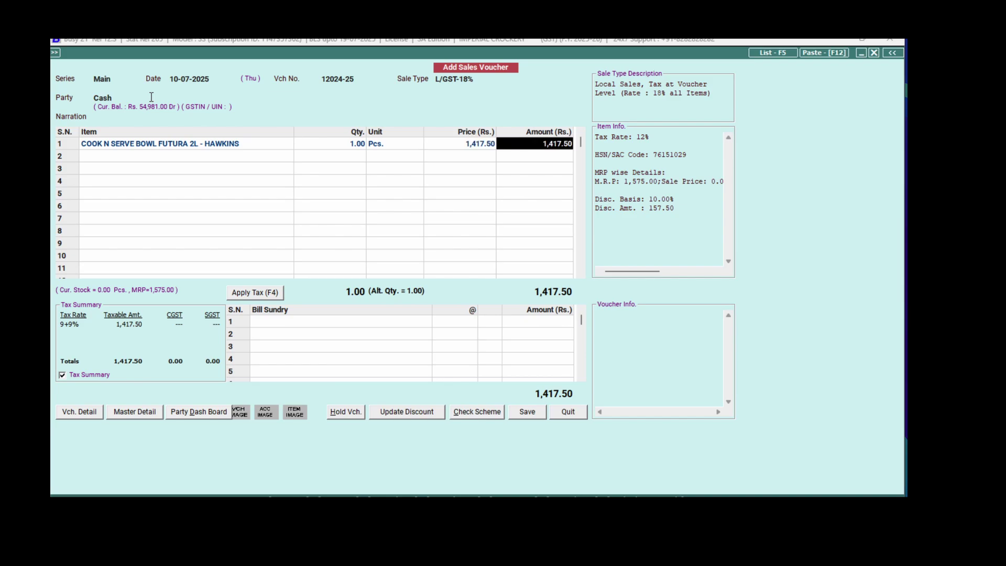
key(Return)
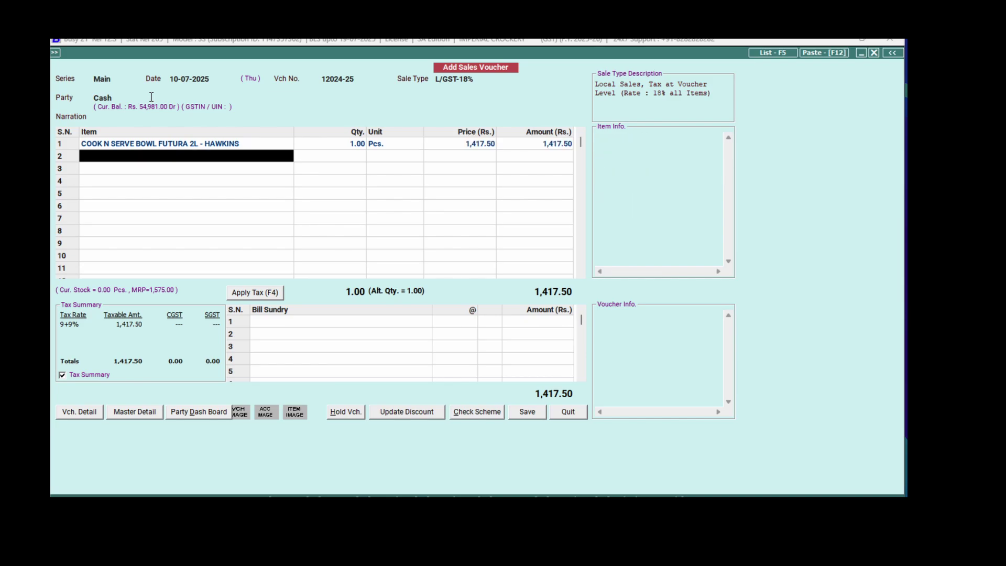
click(266, 292)
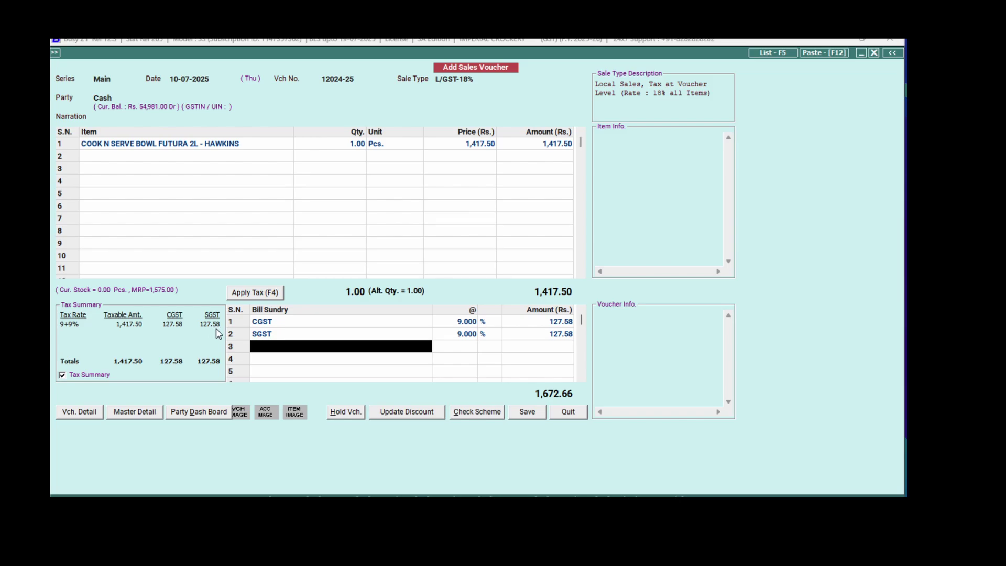
Set the bowl item's price to 1,000 per piece and its discount to 0, again allowing negative stock
click(351, 146)
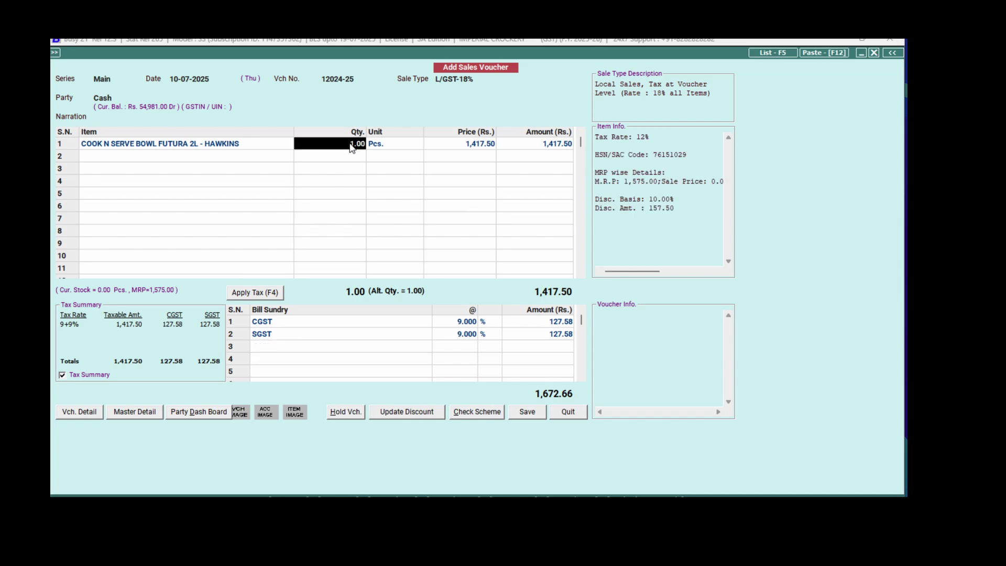
key(Return)
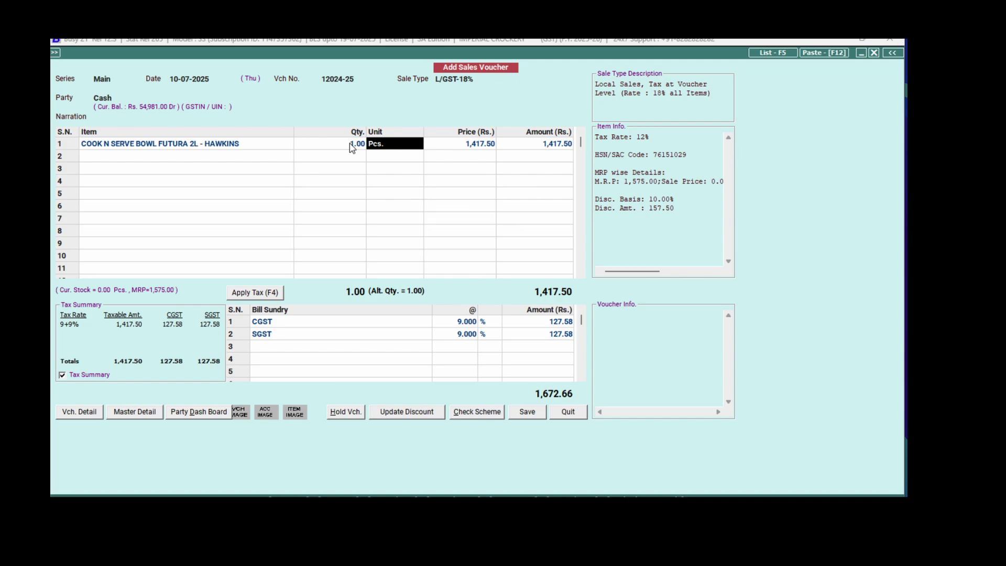
click(351, 147)
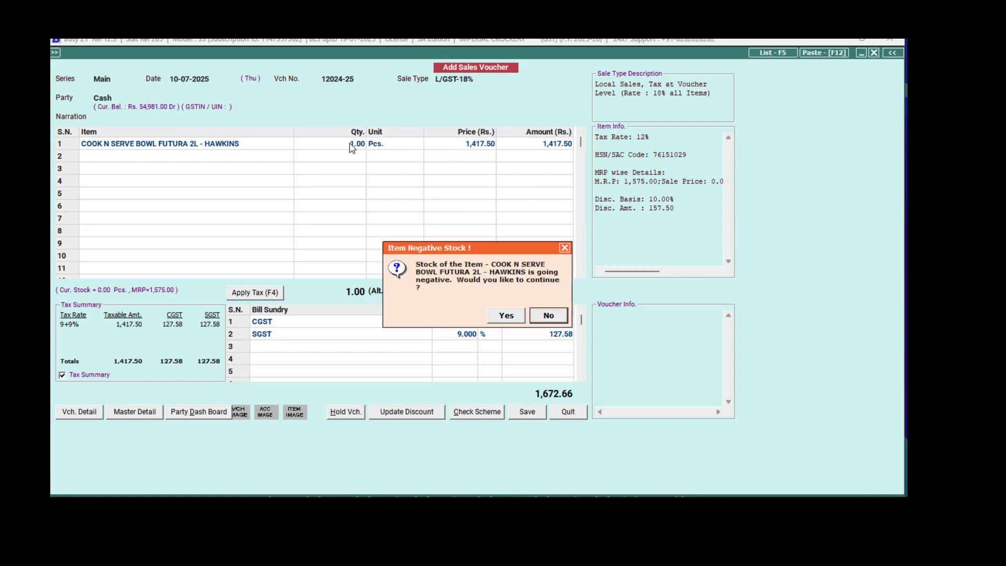
key(Escape)
key(Return)
key(y)
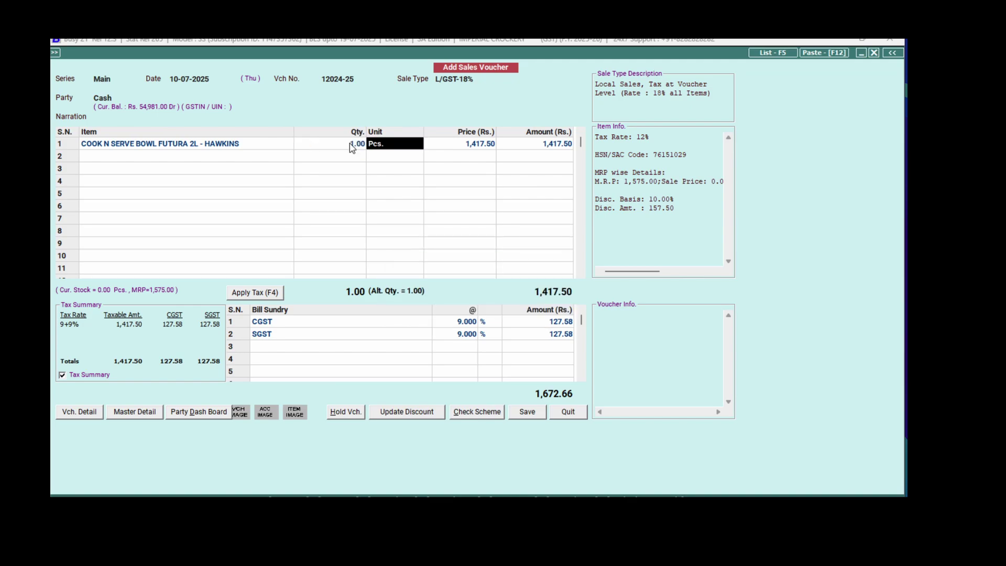
key(Return)
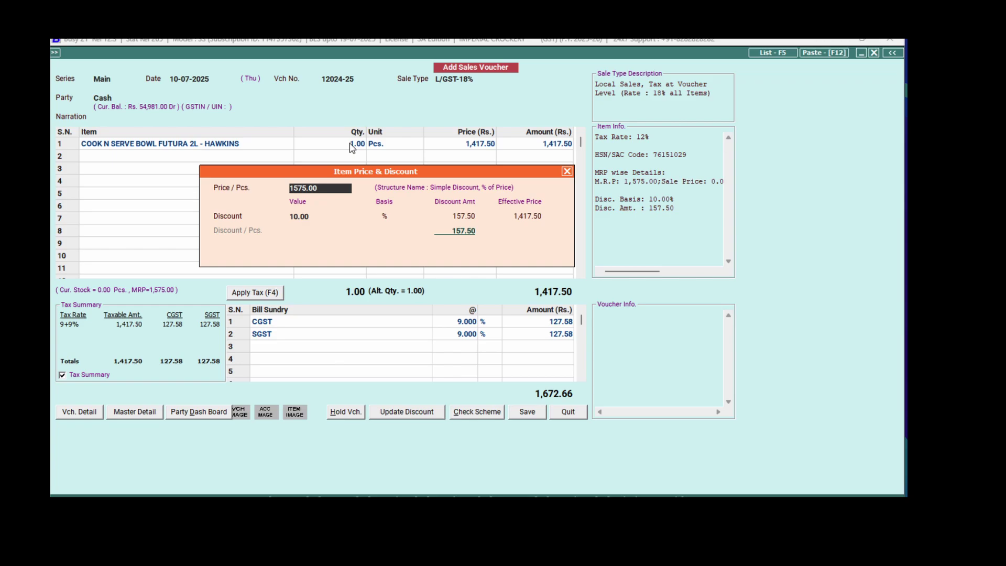
text(1000)
key(Return)
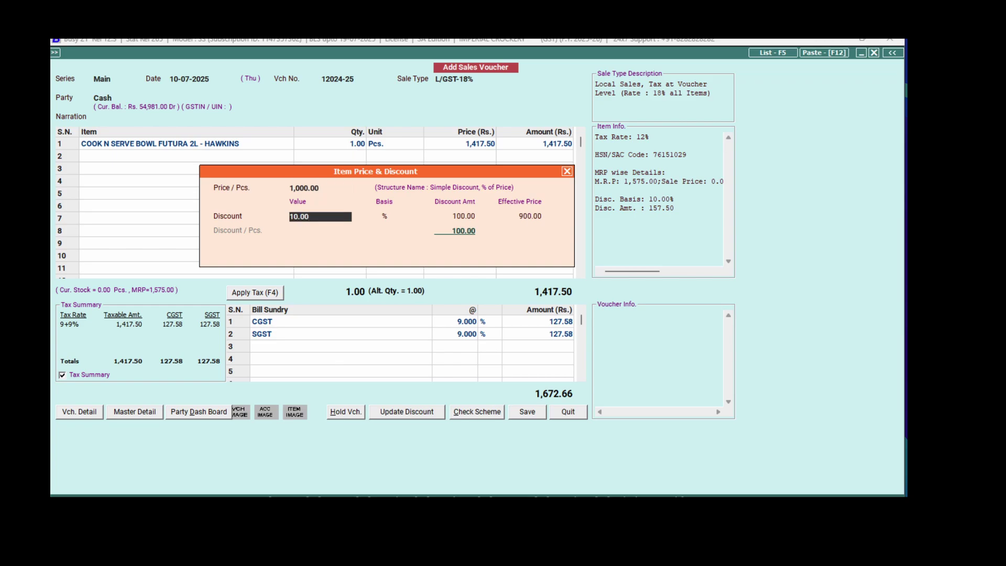
text(0)
key(Return)
key(Return)
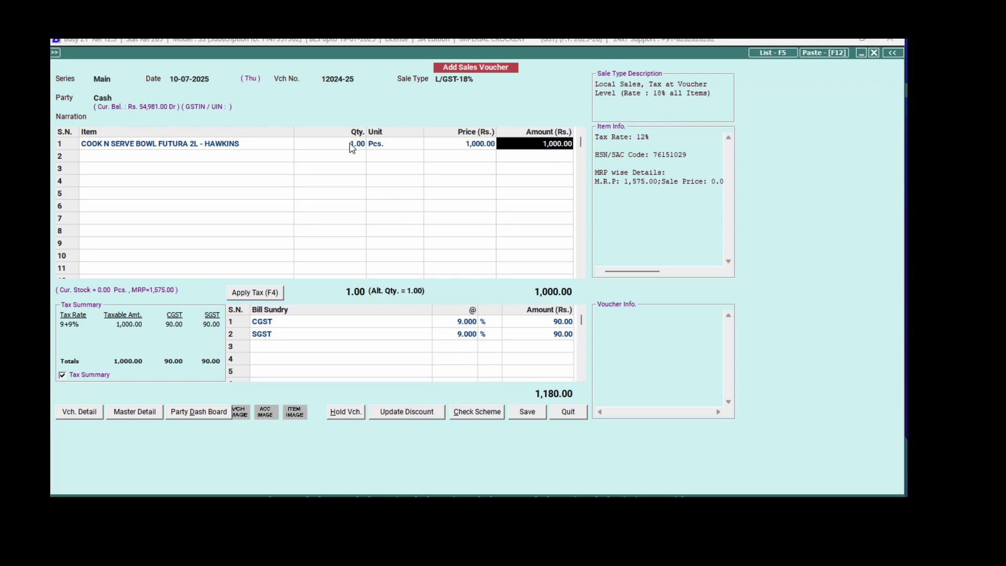
key(Return)
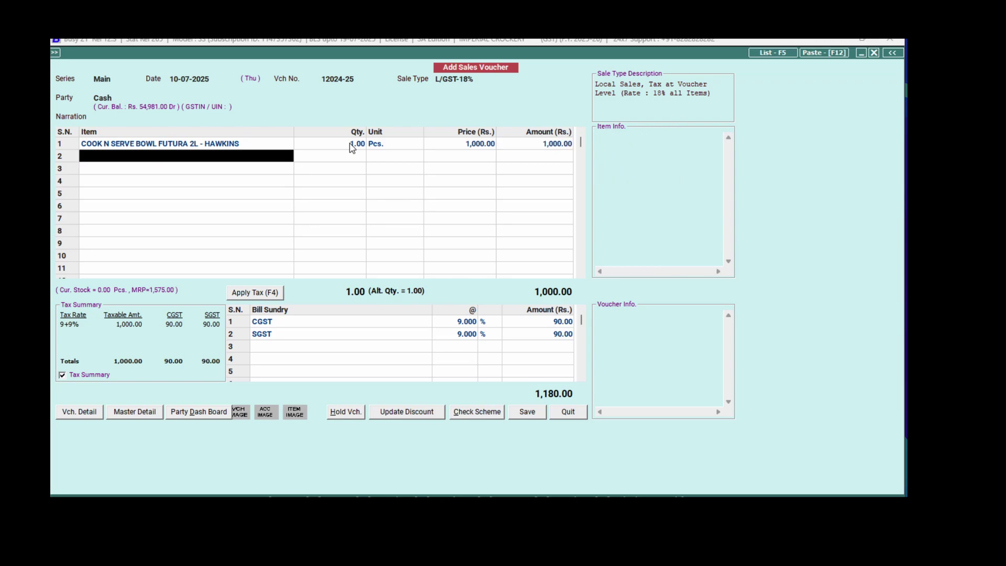
Delete the CGST and SGST rows from the voucher's bill sundries
key(Return)
key(Up)
key(Up)
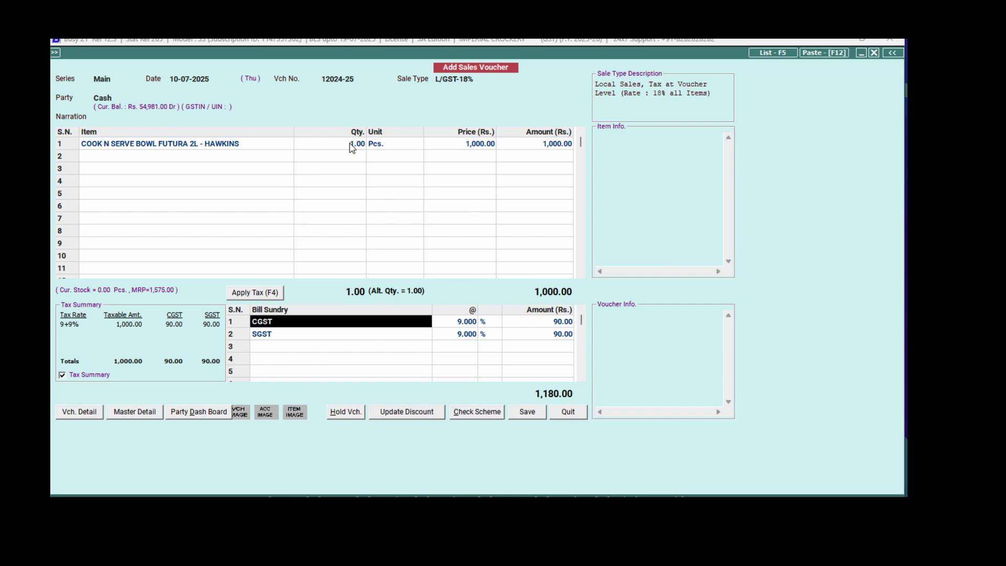
key(ctrl+d)
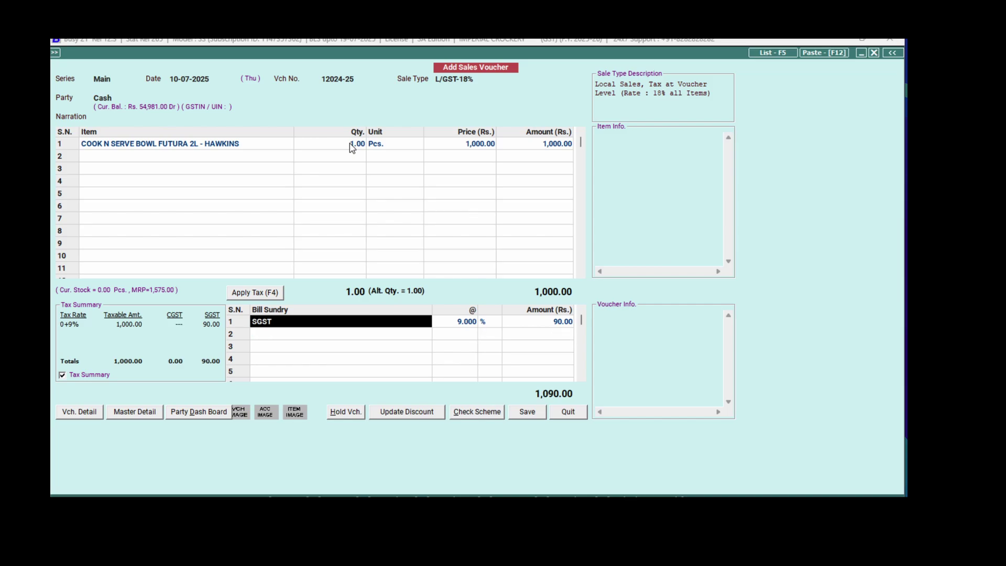
key(ctrl+d)
Add a Discount bill sundry of 20% and apply the tax to the voucher
text(dis)
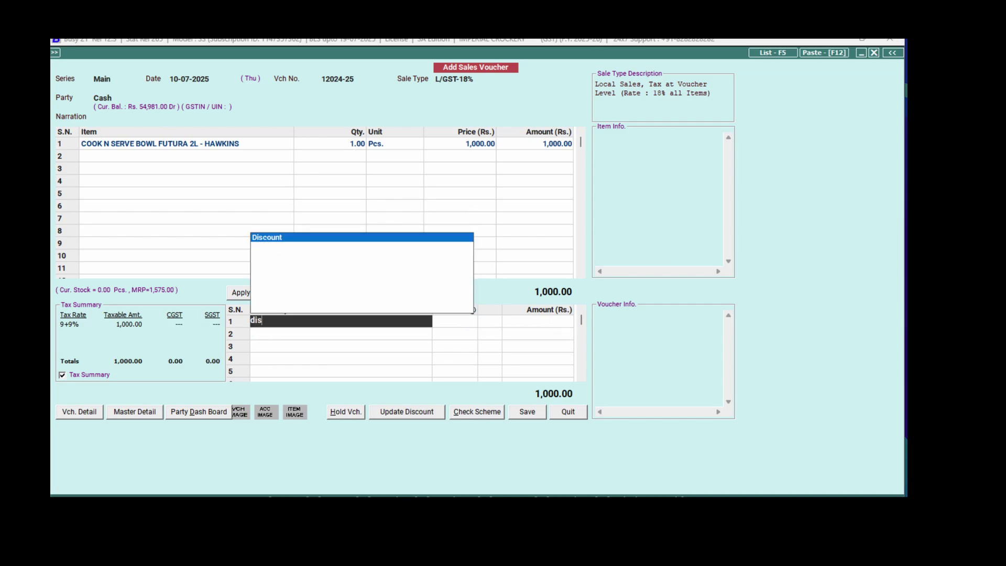
key(Return)
text(20)
key(Return)
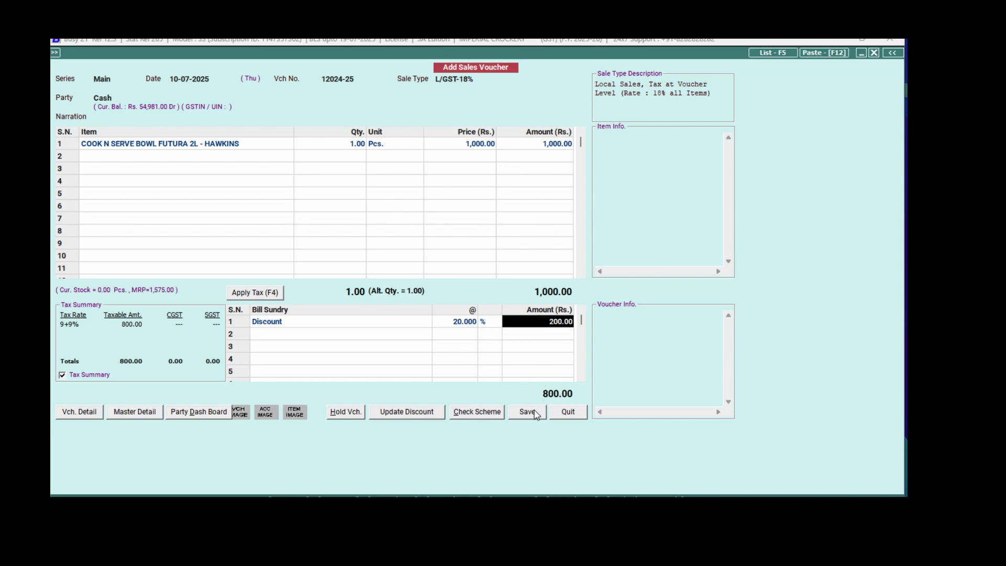
click(241, 293)
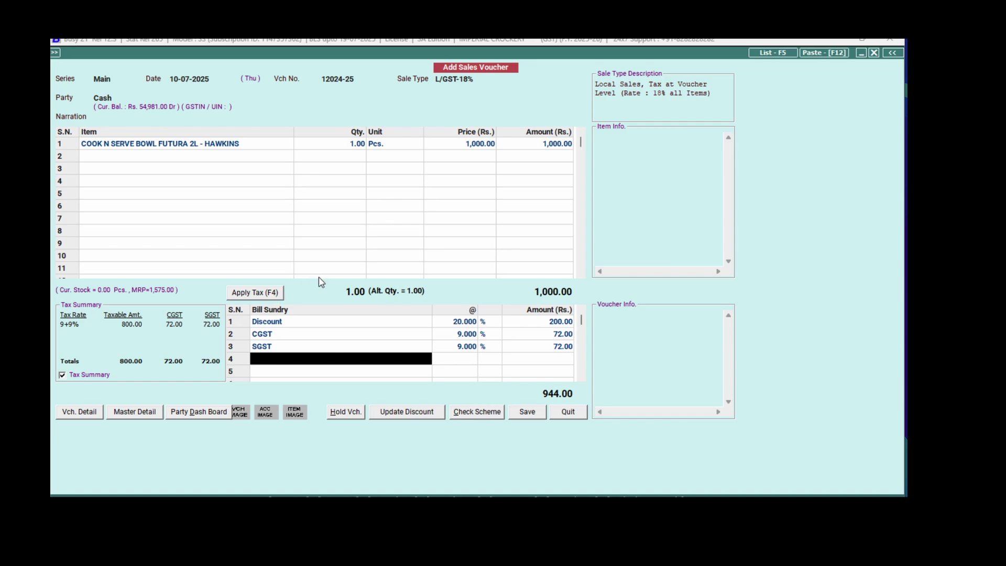
Delete the Discount, CGST and SGST rows from the voucher's bill sundries
click(341, 323)
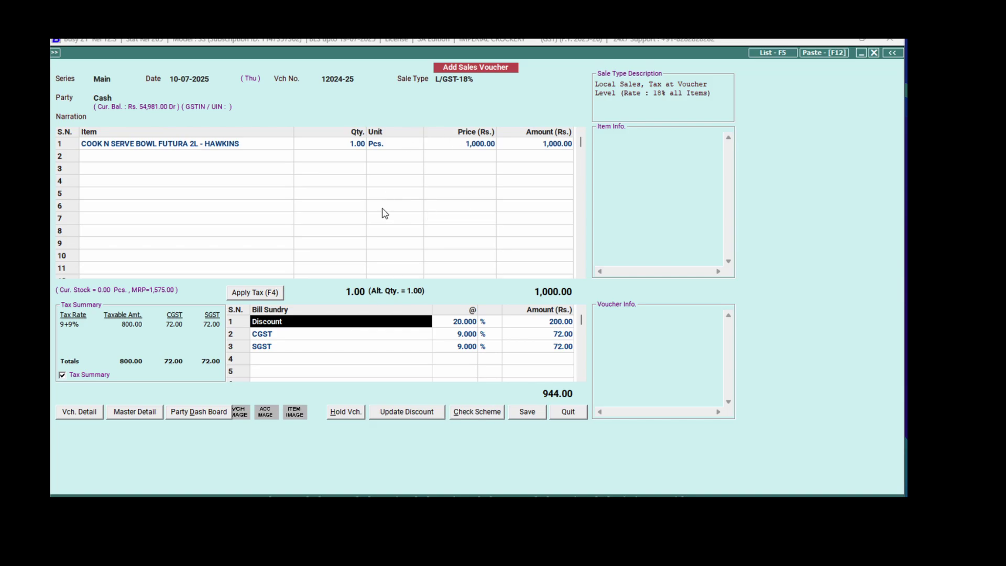
key(F9)
key(F9)
key(F9)
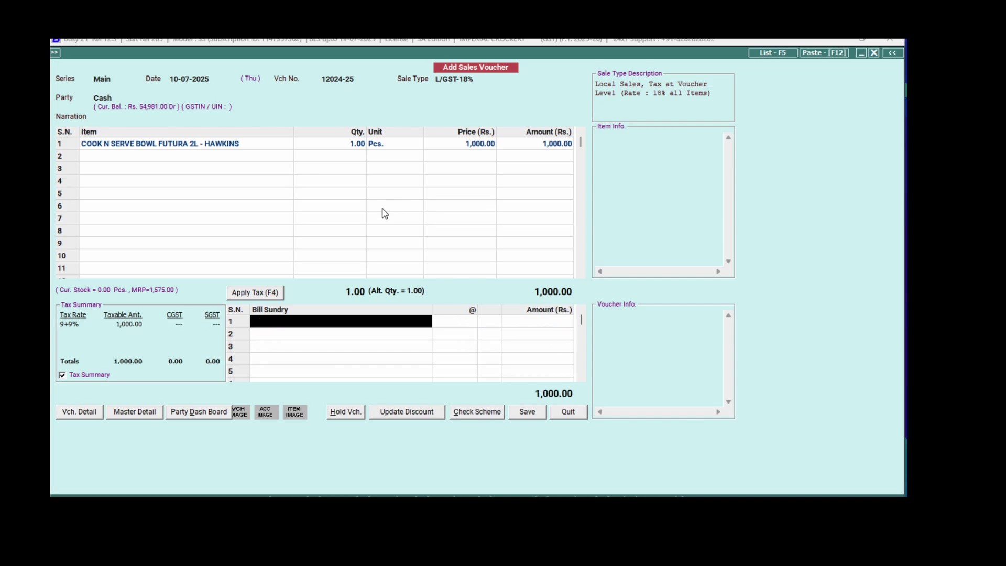
Give the bowl item a 20% discount on its price and apply the tax to the voucher
click(365, 148)
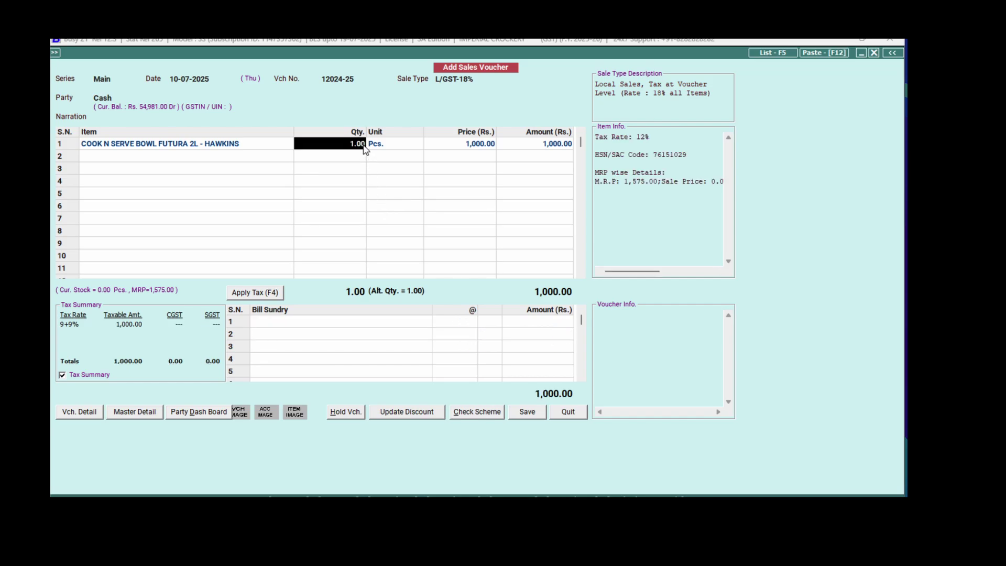
click(365, 145)
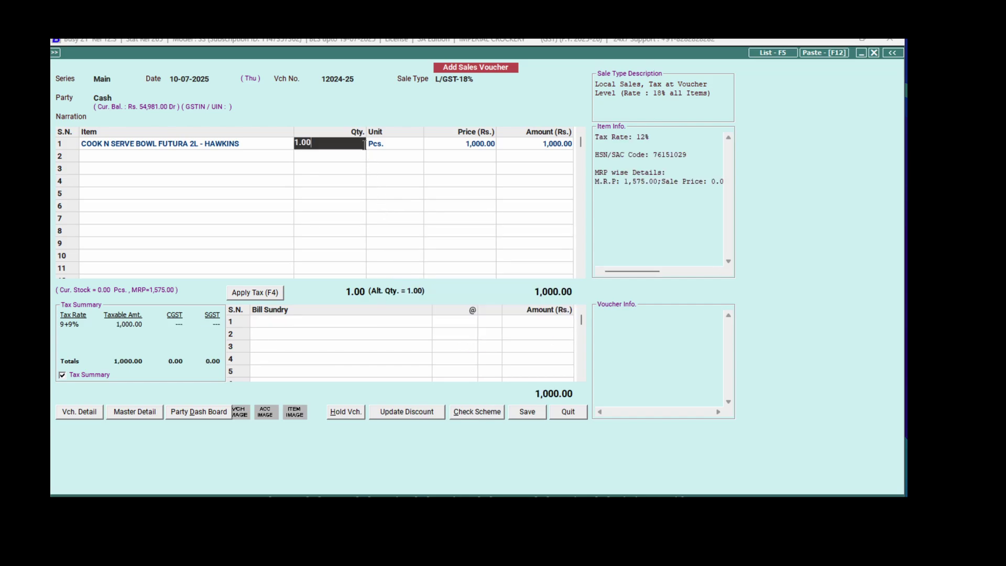
key(Return)
key(Return)
key(Return)
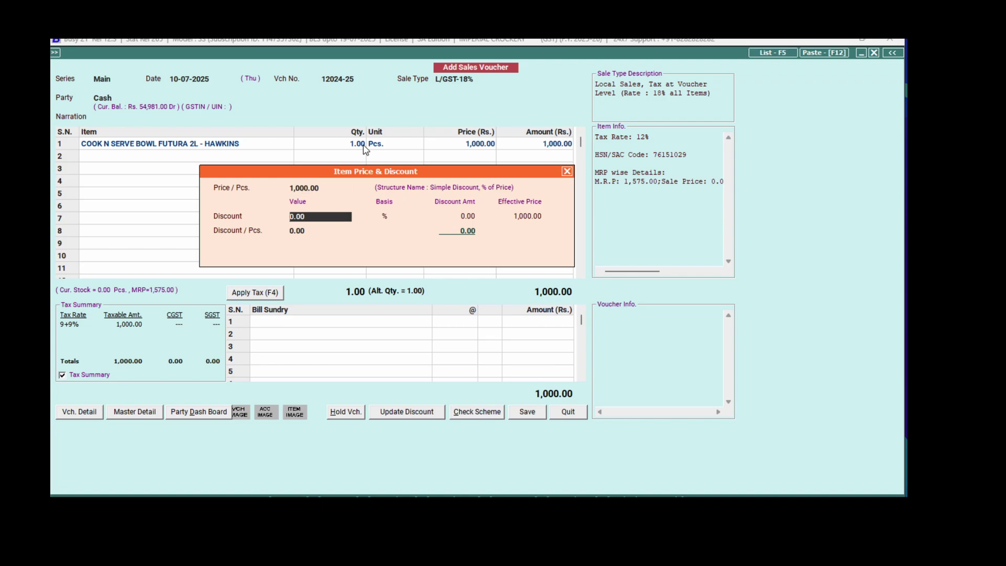
text(20)
key(Return)
key(Return)
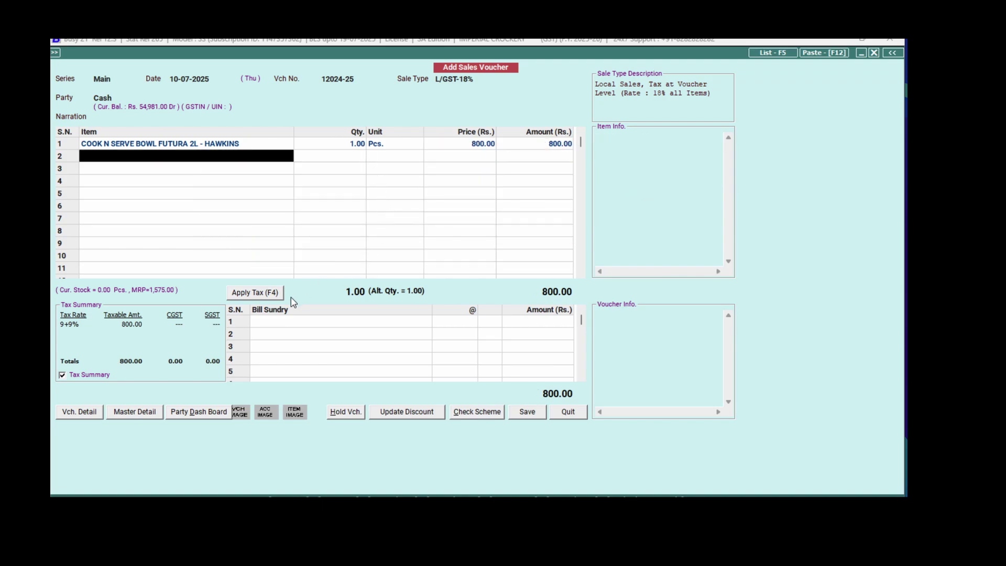
click(269, 297)
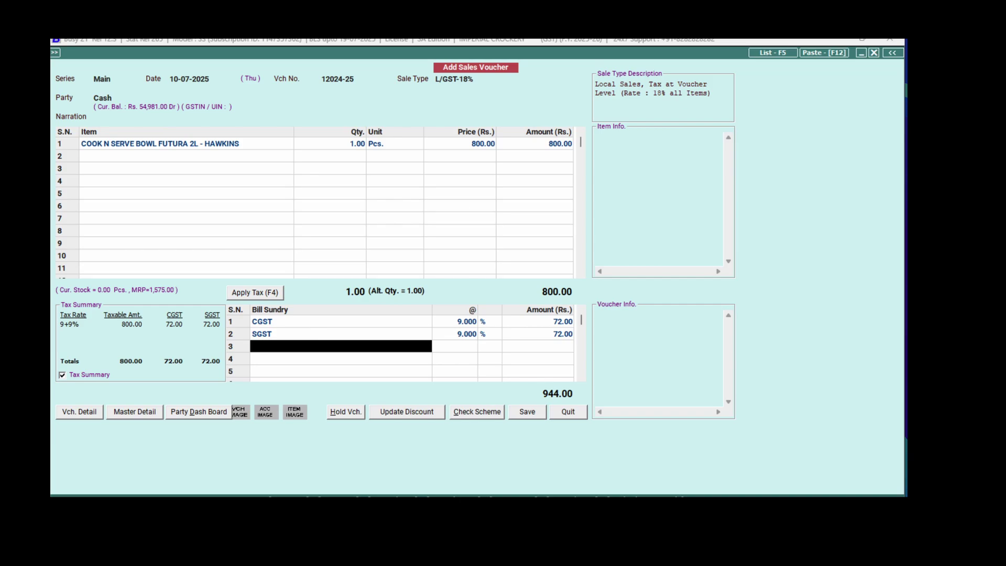
Change the voucher's sale type to L/GST-TaxIncl
click(489, 78)
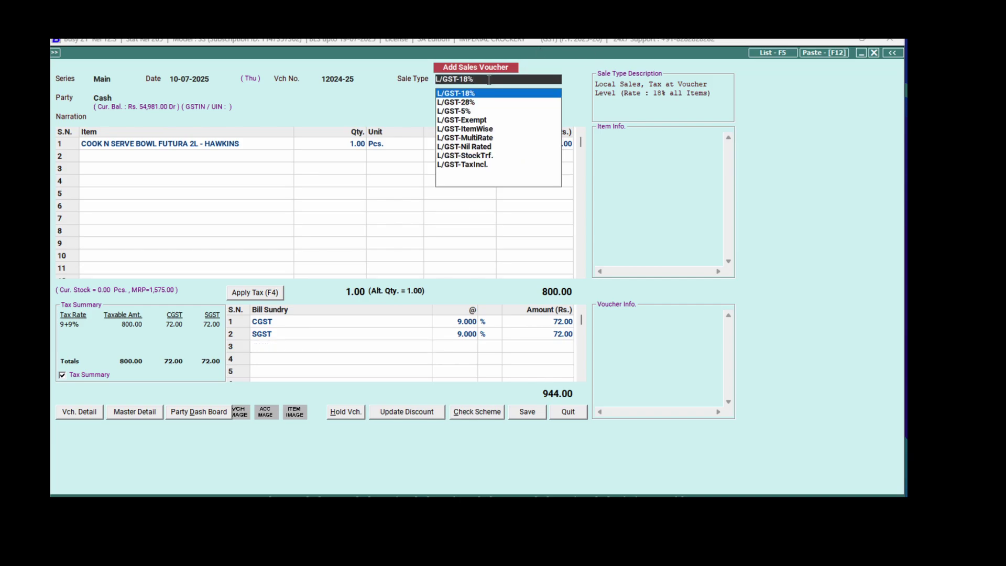
key(BackSpace)
key(BackSpace)
key(BackSpace)
key(BackSpace)
key(BackSpace)
key(BackSpace)
key(BackSpace)
key(BackSpace)
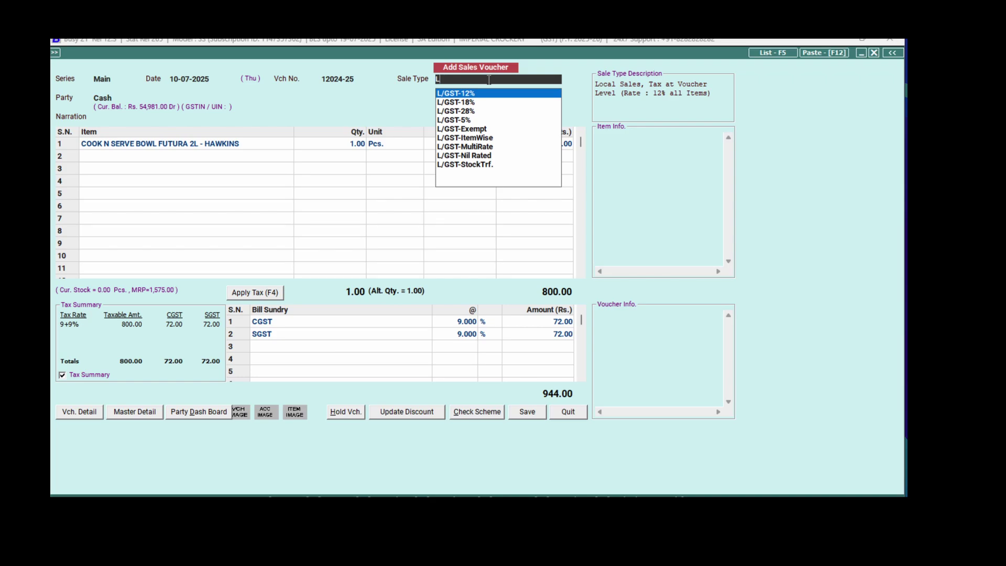
key(BackSpace)
text(incl)
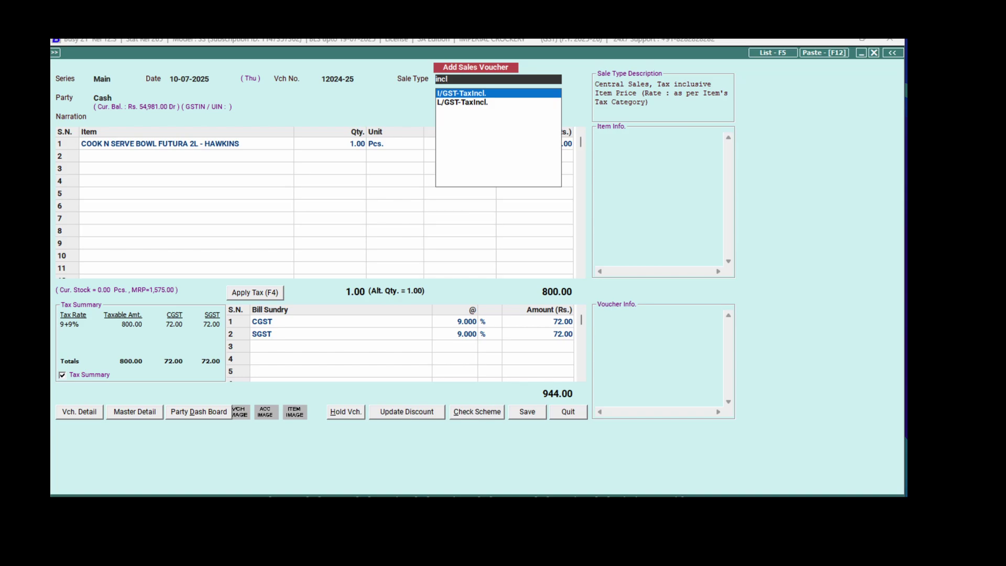
key(Down)
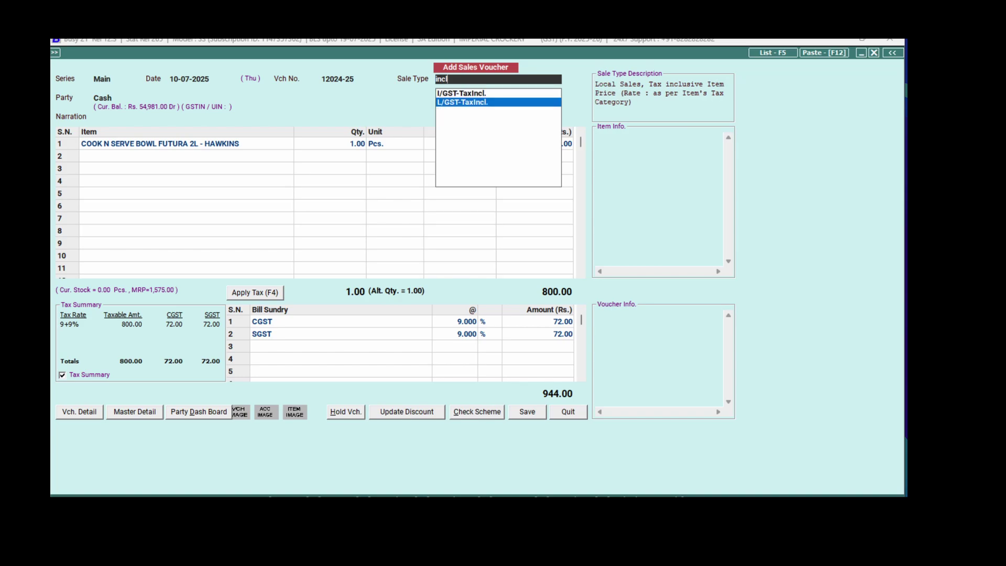
key(Return)
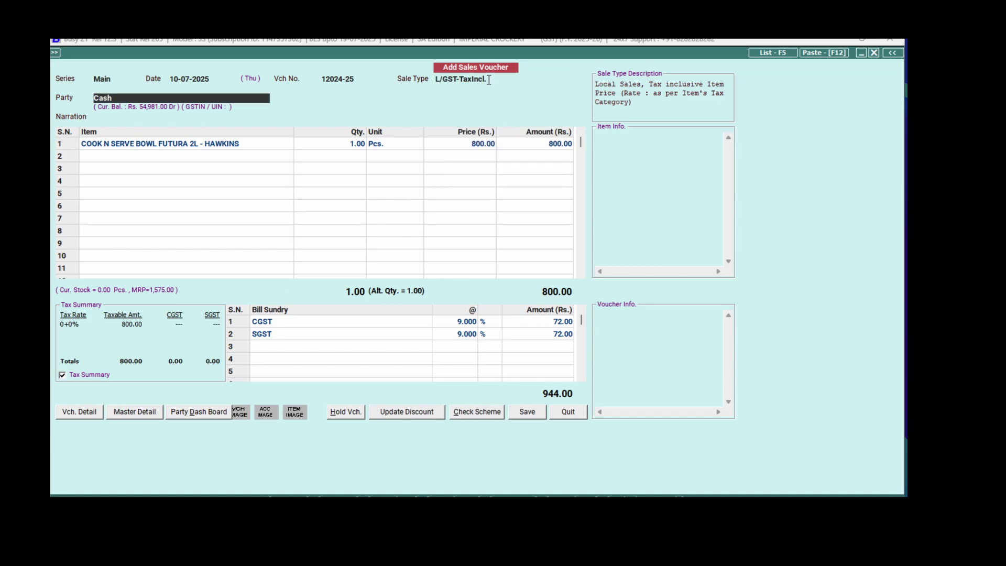
Remove the CGST and SGST rows from the tax-inclusive voucher's bill sundries
click(316, 323)
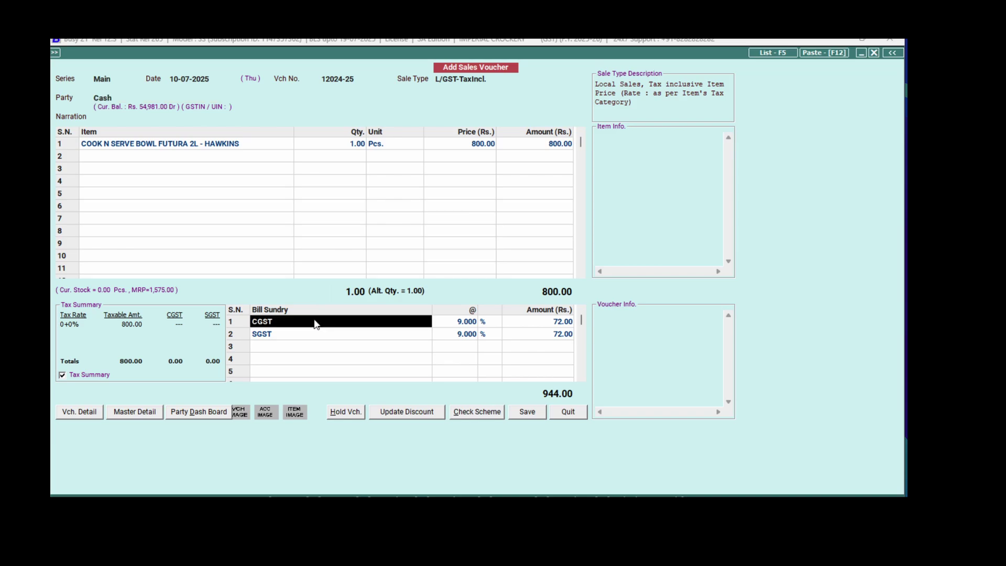
key(ctrl+d)
key(ctrl+d)
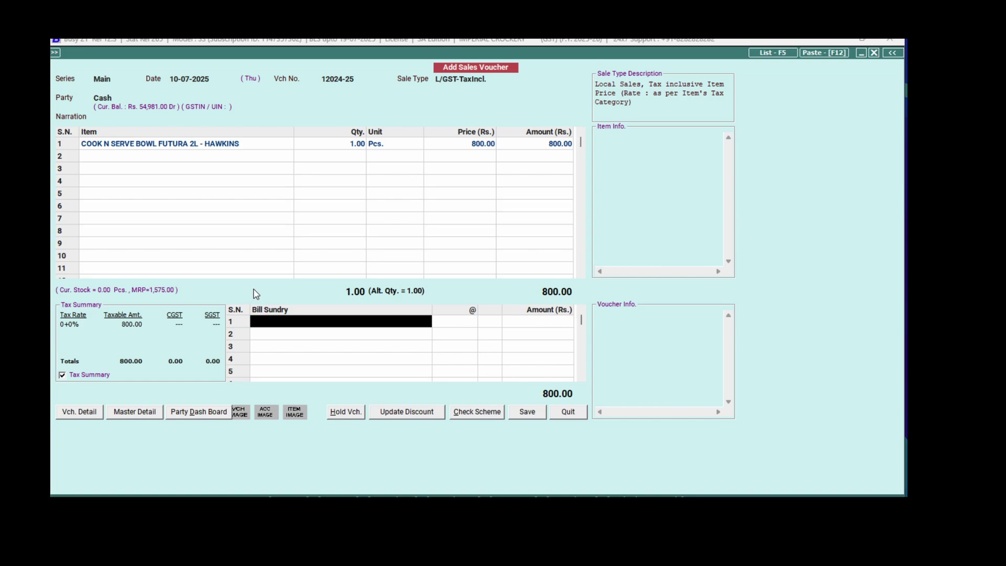
Set the bowl item's discount to 0 and accept its item-wise tax of 6% CGST and 6% SGST
click(537, 143)
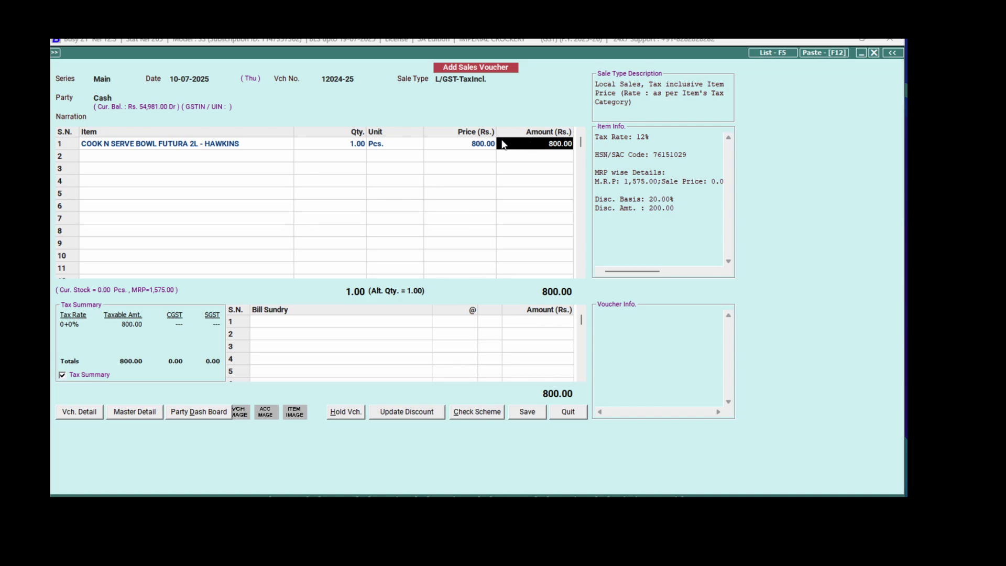
click(361, 146)
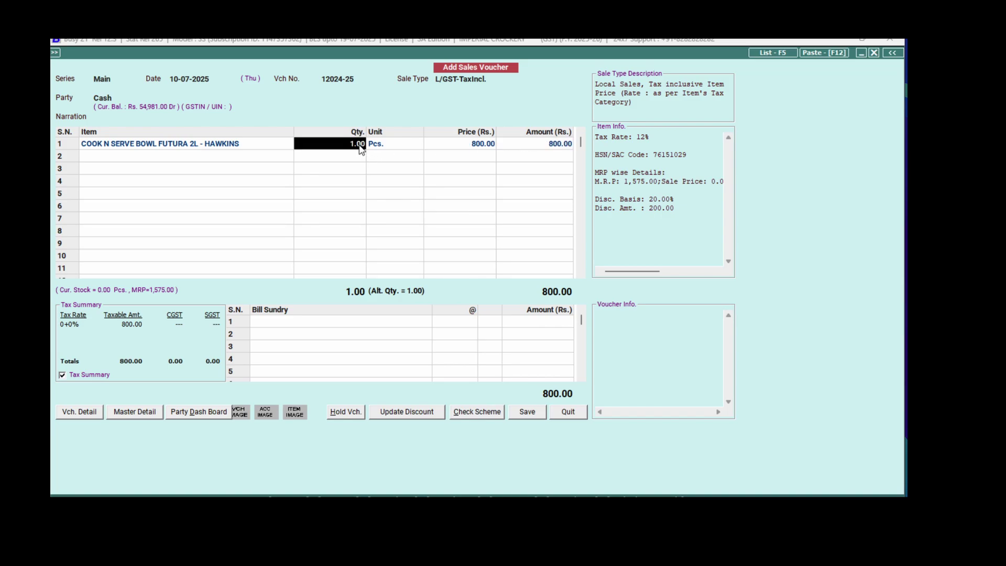
key(Return)
key(Return)
key(Return)
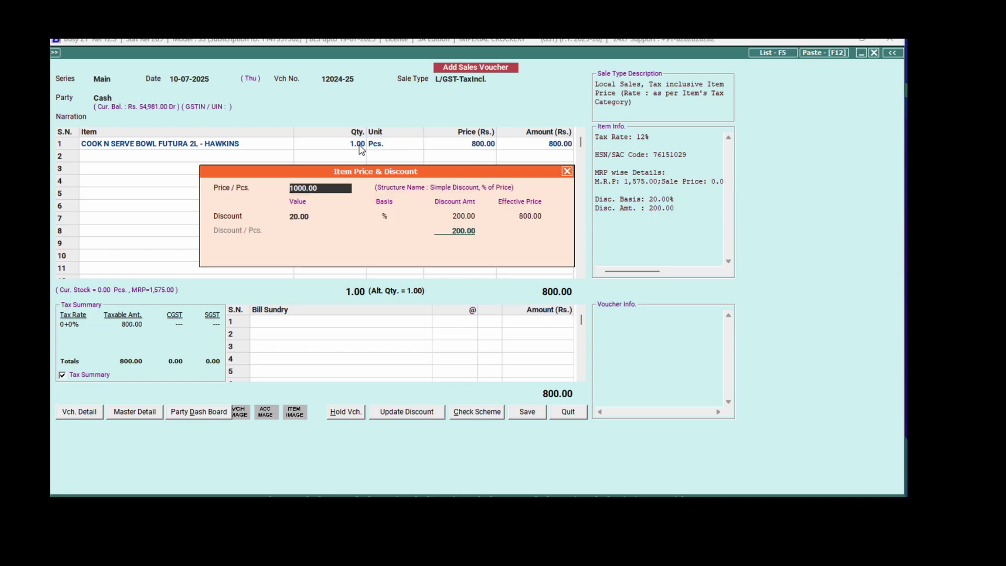
key(Return)
text(0)
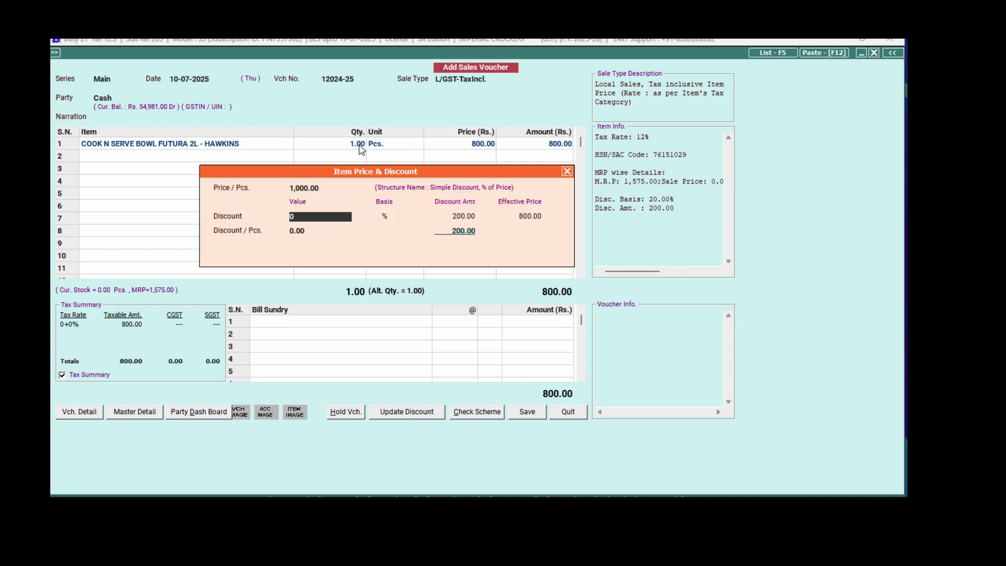
text(0)
key(Return)
key(Return)
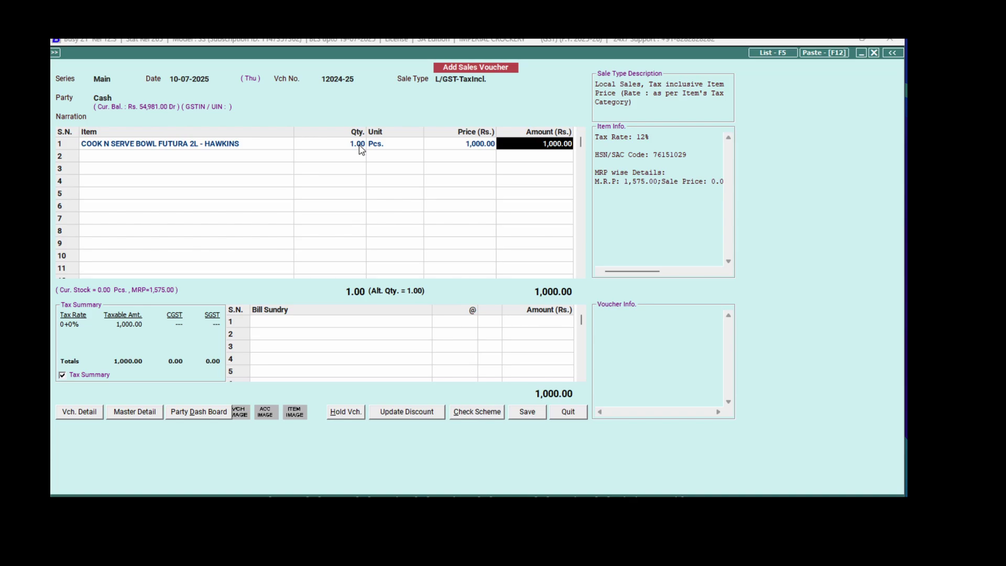
key(Return)
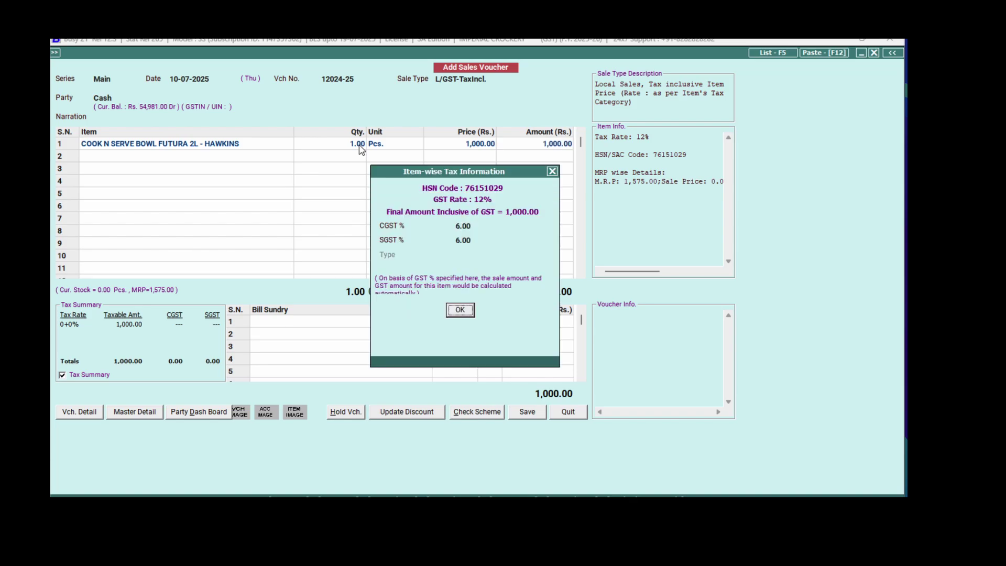
key(Return)
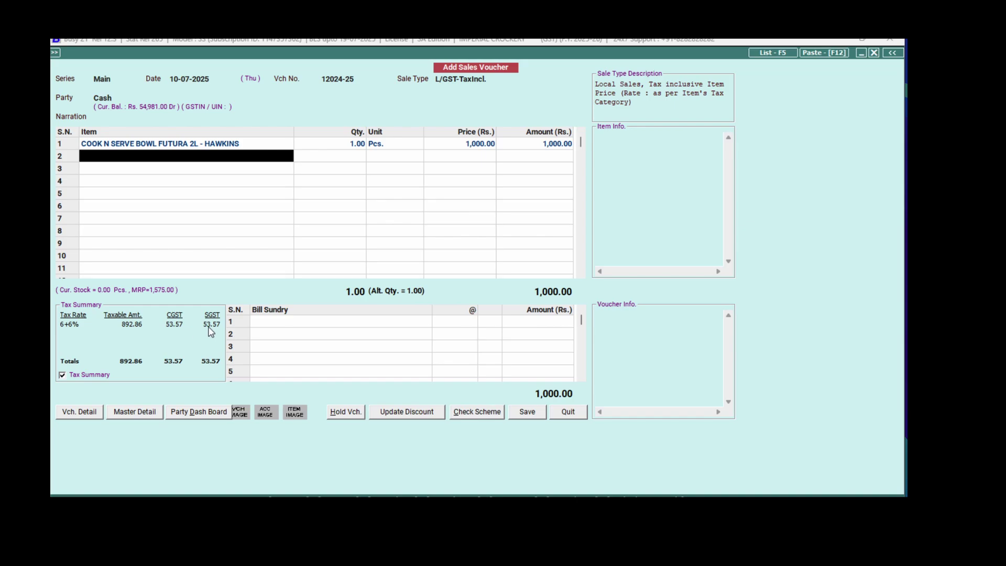
Give the bowl item a 20% discount under the tax-inclusive sale type and accept its item-wise tax
click(396, 149)
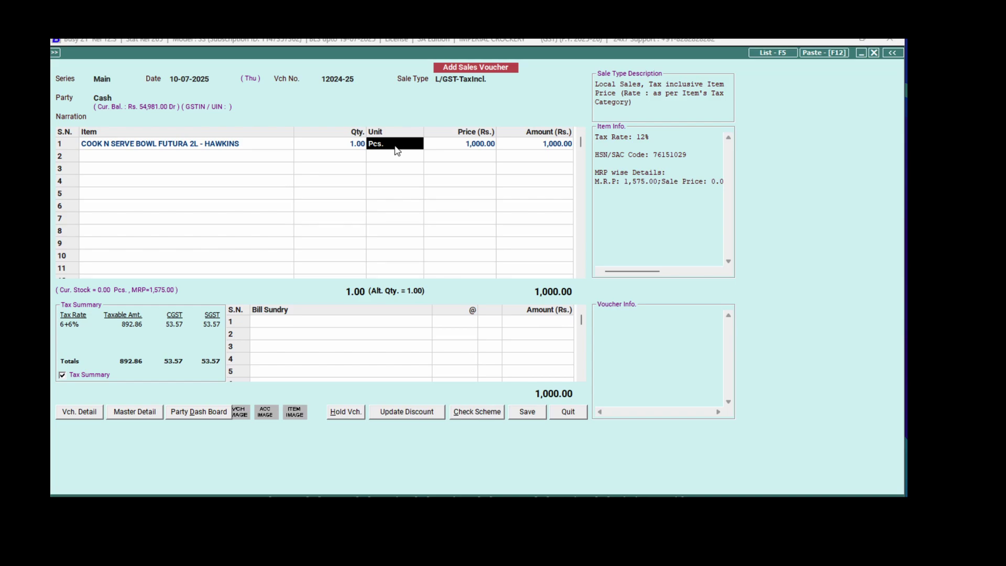
key(Return)
key(Return)
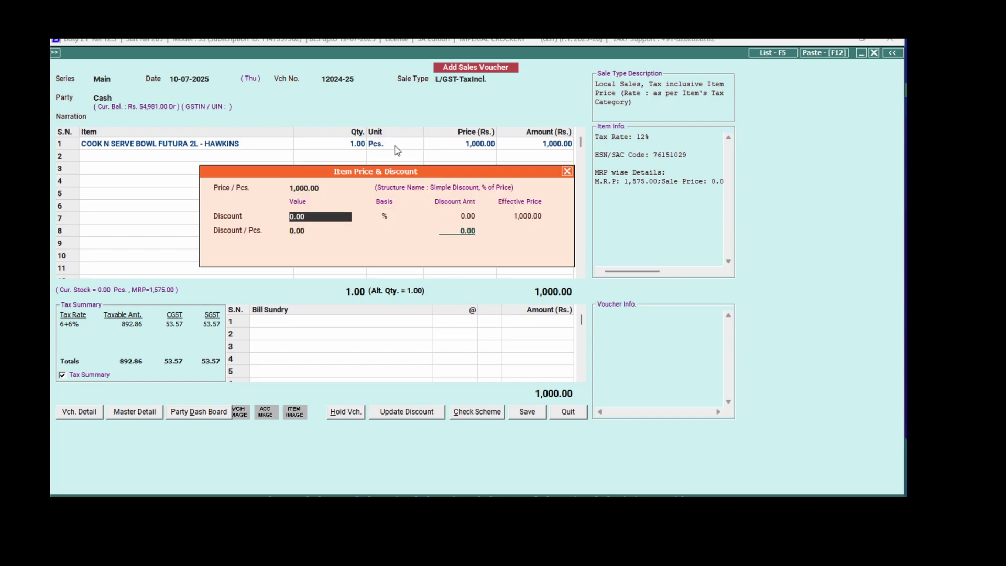
text(20)
key(Return)
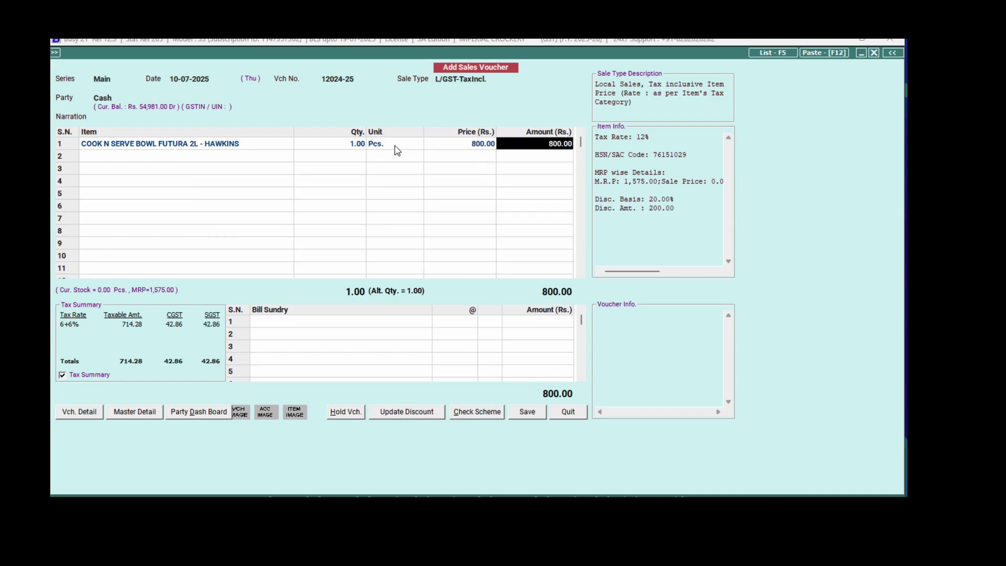
key(Return)
key(Return)
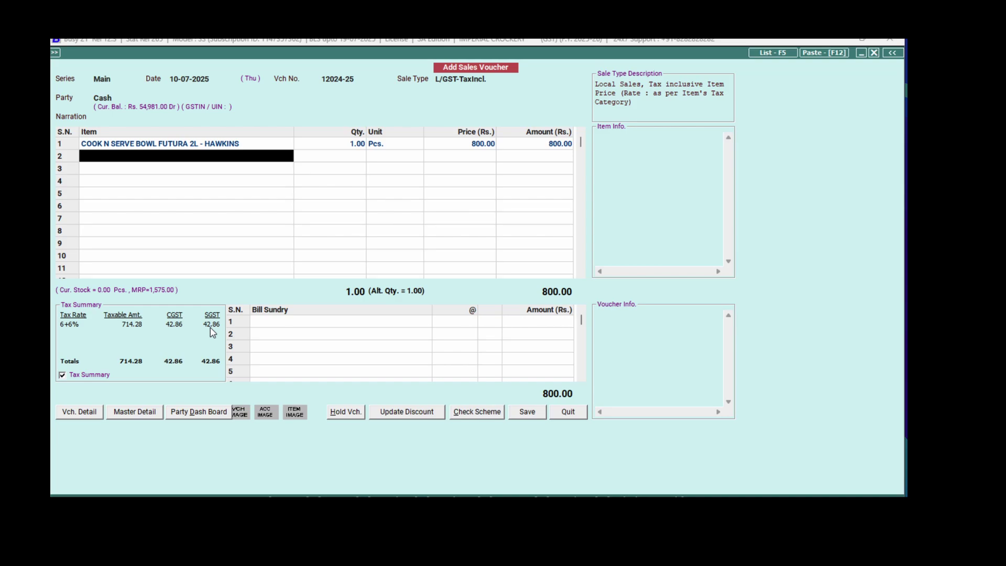
Reset the bowl item's discount to 0 and accept its amount and item-wise tax
key(Up)
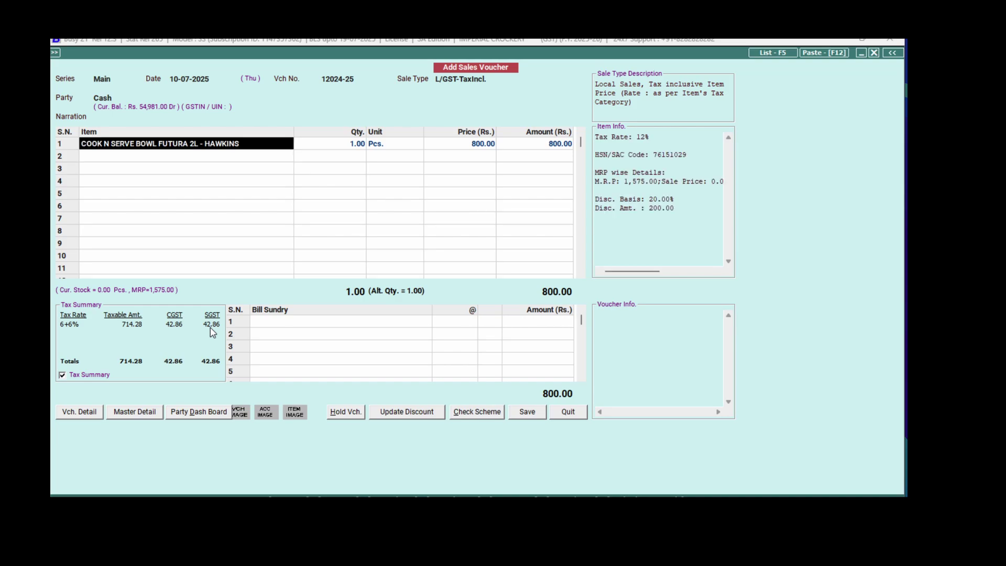
key(Return)
key(Return)
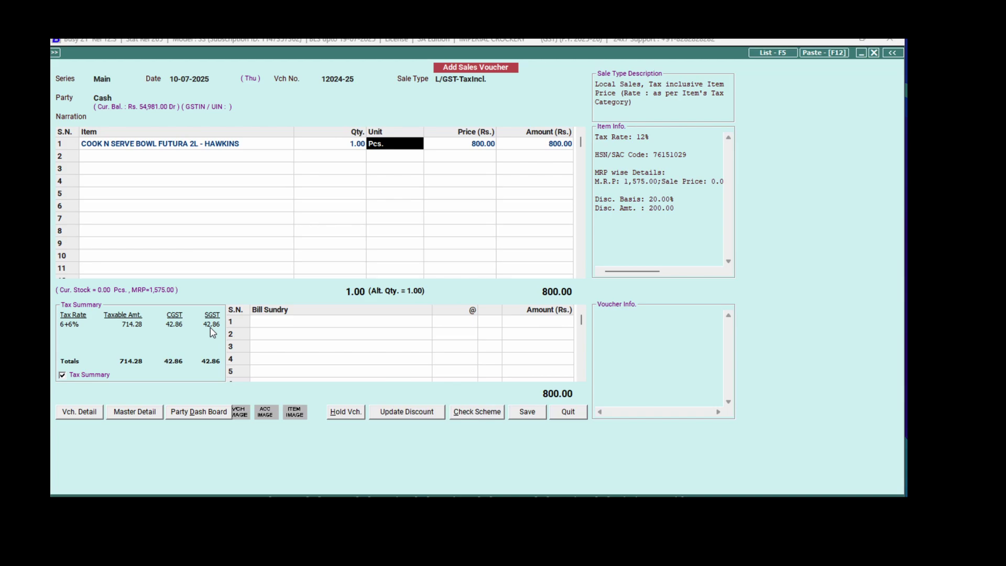
key(Return)
key(Return)
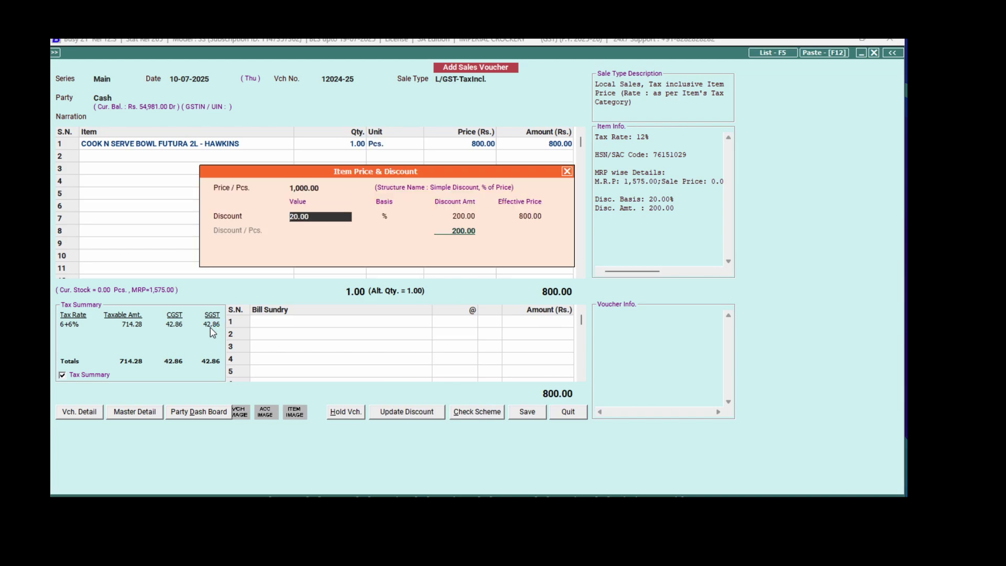
text(0)
key(Up)
key(Return)
key(Return)
key(Return)
key(Return)
key(Return)
key(Return)
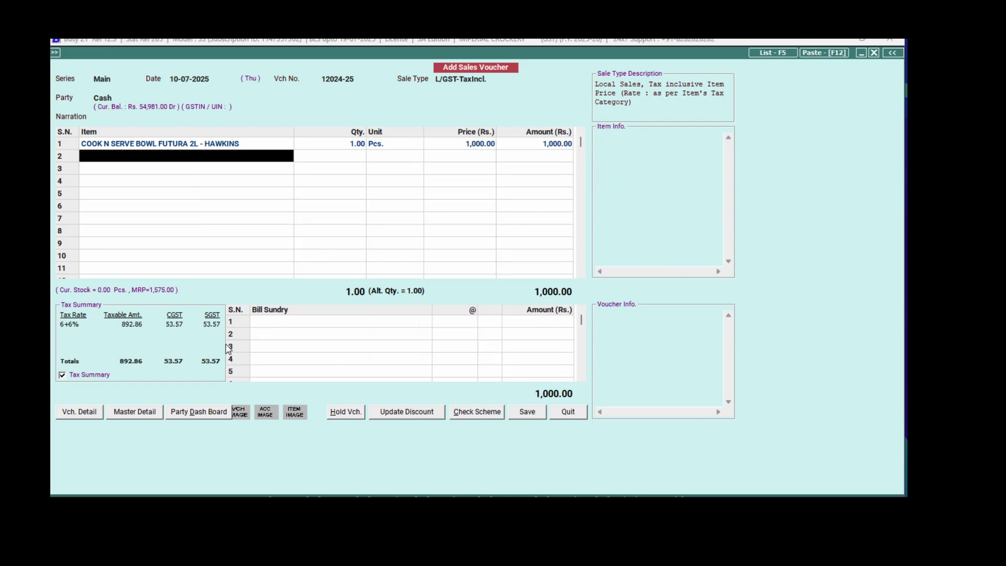
Add a Discount bill sundry of 20% to the tax-inclusive voucher
key(Return)
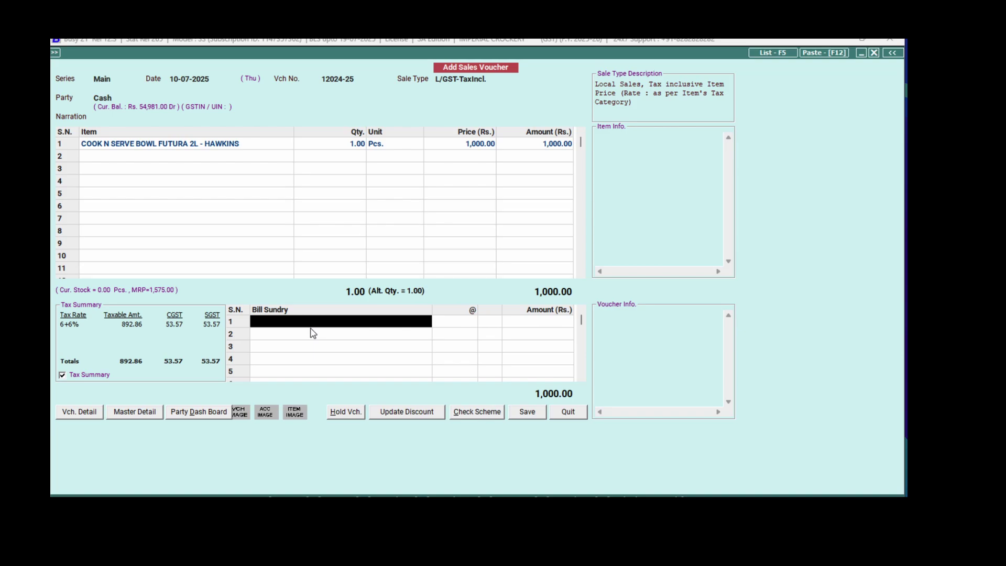
text(dis)
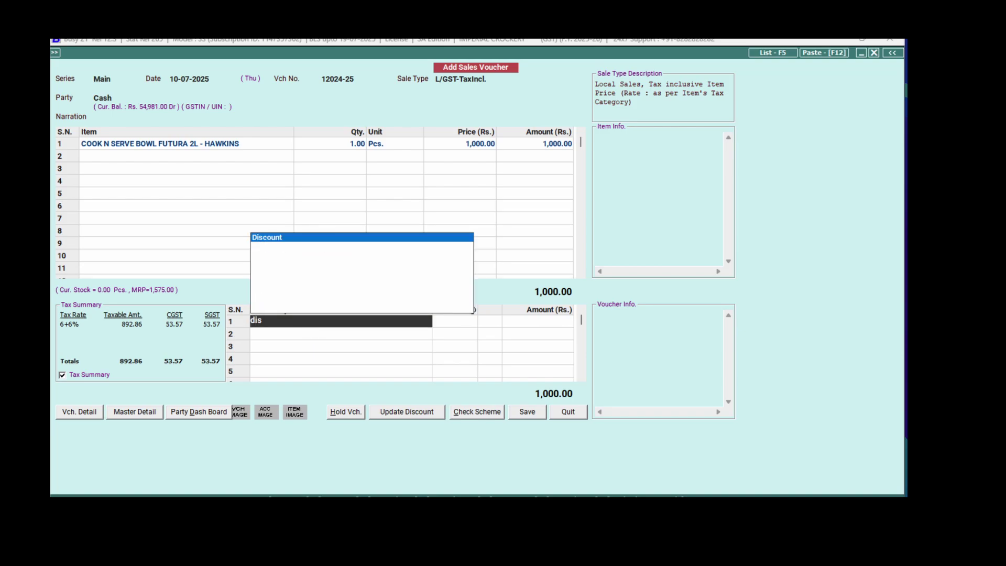
key(Return)
text(20)
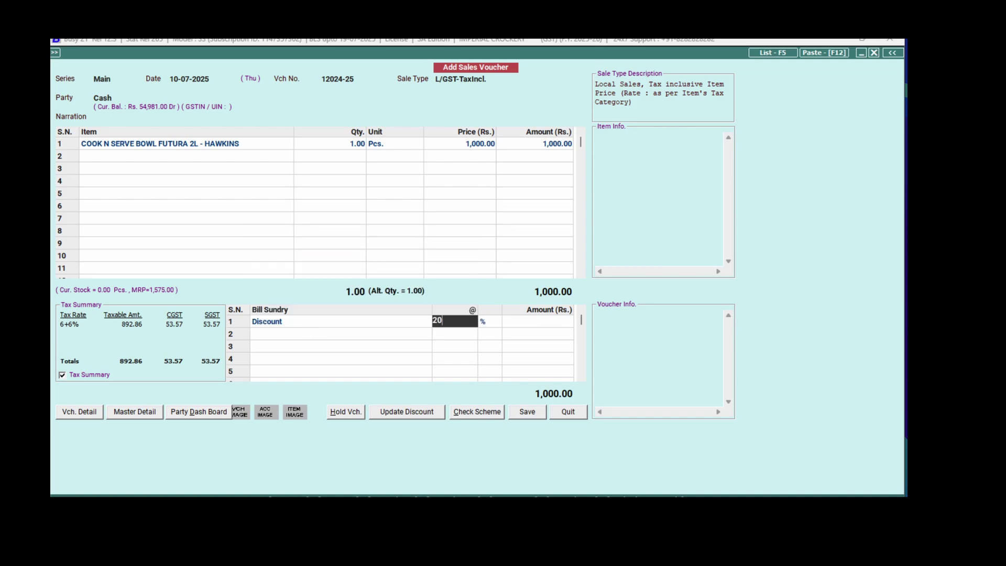
key(Return)
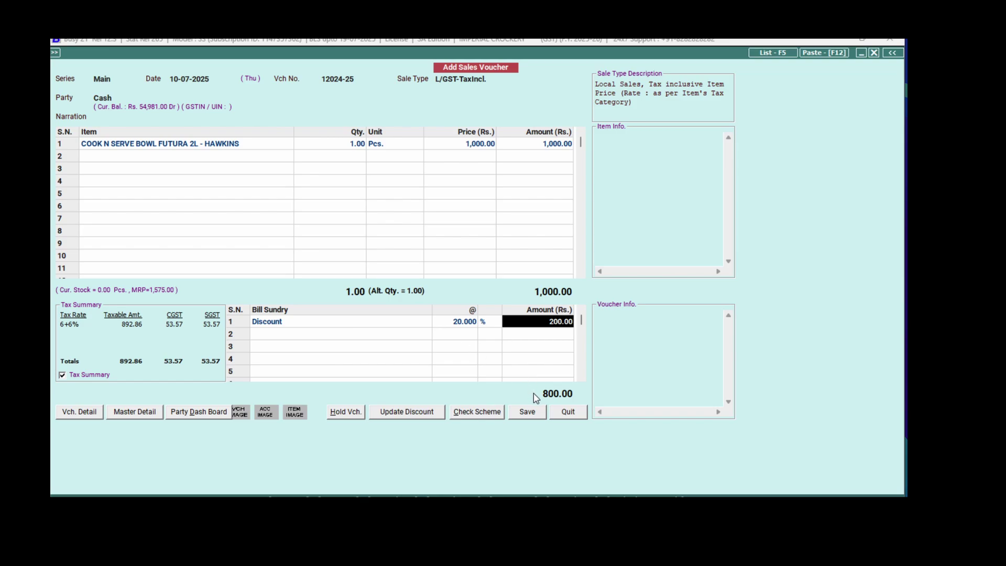
key(Return)
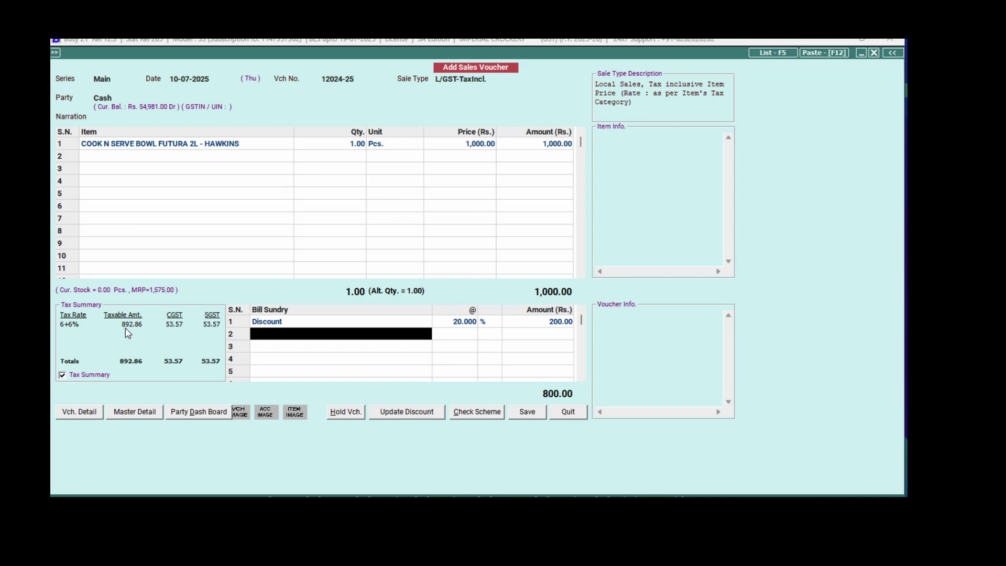
Review the bowl item's price and discount entries in the tax-inclusive voucher and accept them
click(416, 147)
key(Return)
key(Return)
key(Return)
key(Return)
key(Return)
key(Return)
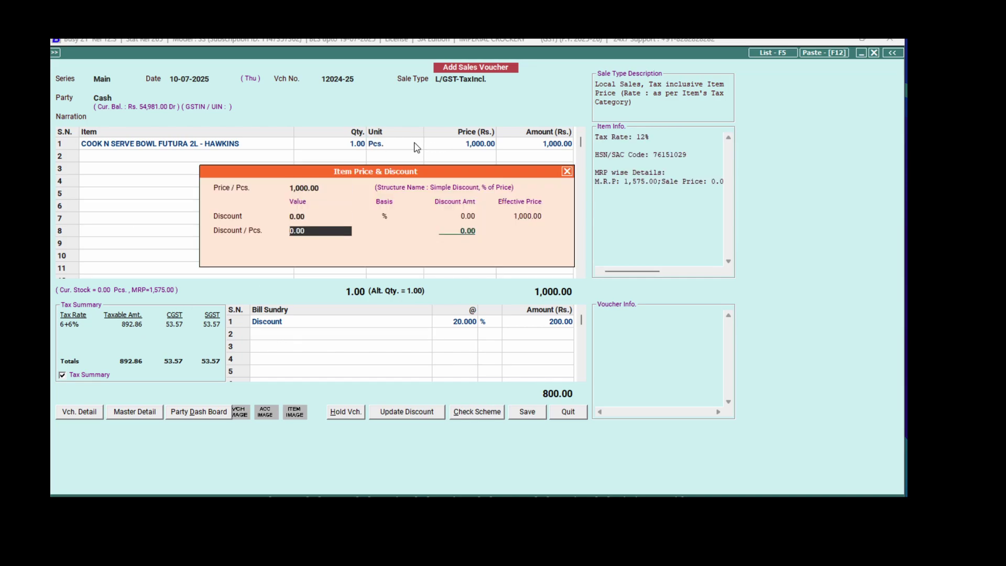
key(Return)
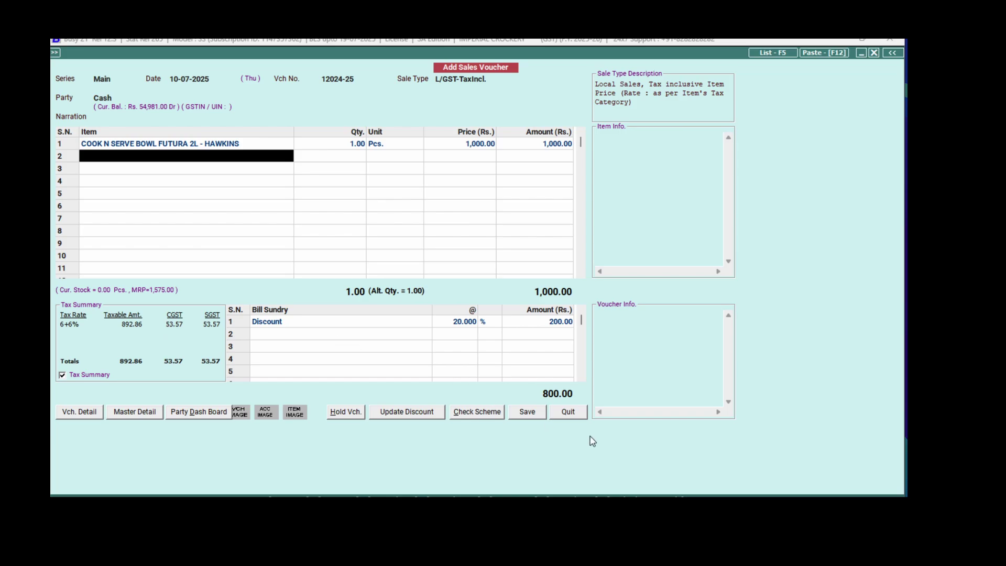
Delete the Discount bill sundry from the tax-inclusive voucher
click(390, 147)
click(376, 324)
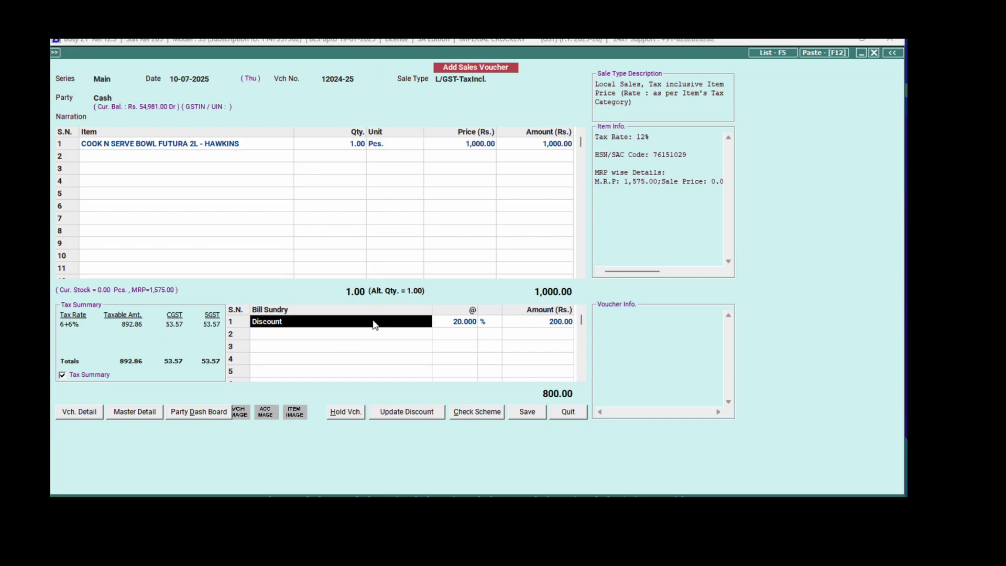
key(ctrl+d)
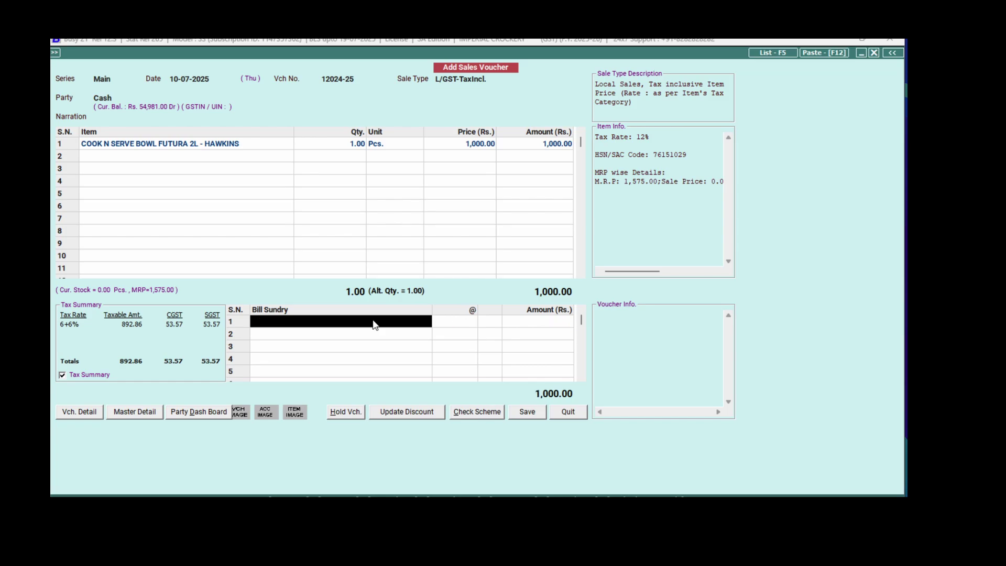
Set the bowl item's discount to 20% at its price of 1000 and accept the item line
click(354, 145)
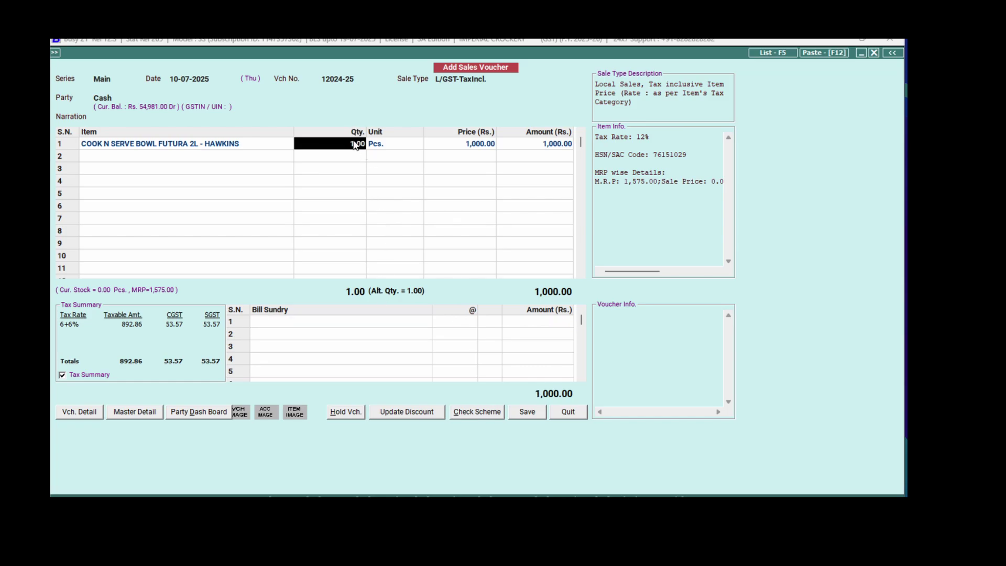
key(Return)
key(Return)
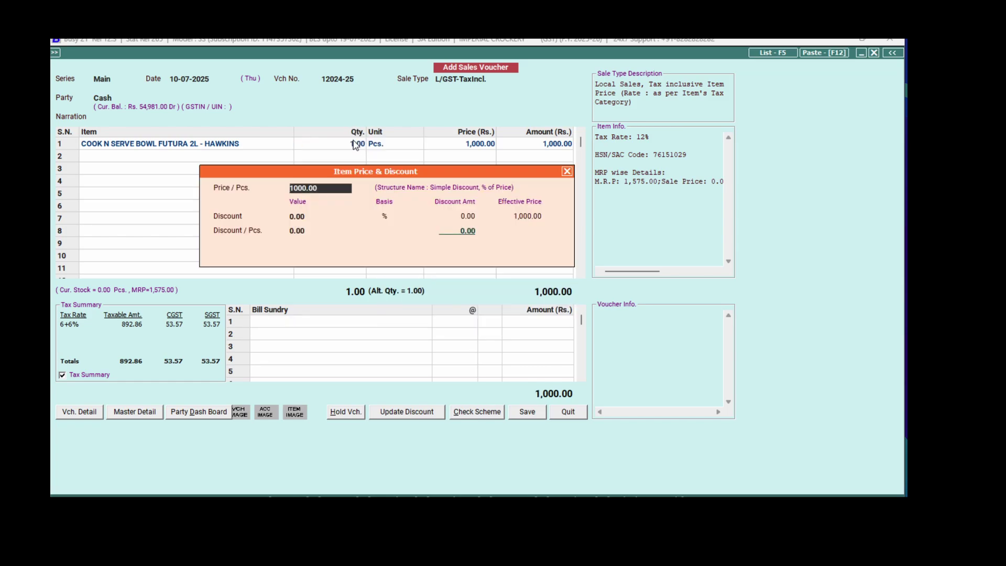
key(Return)
text(20)
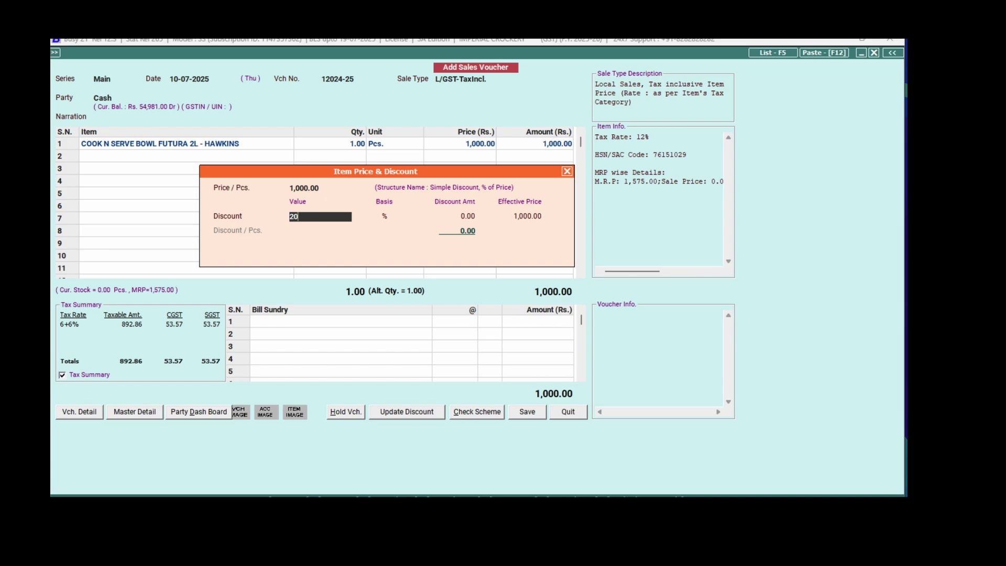
key(Return)
key(Return)
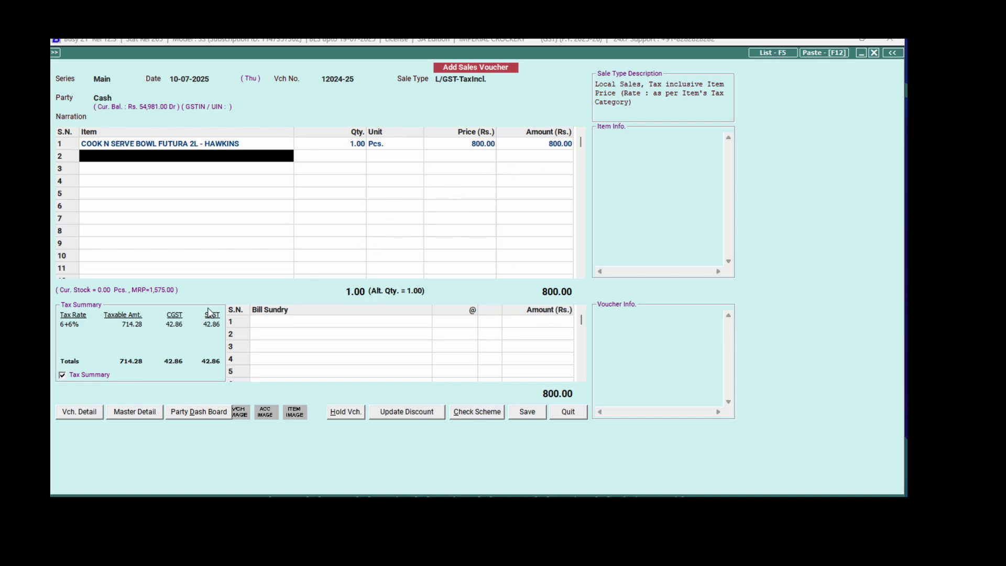
Review the L/GST-TaxIncl. sale type, the Cash party and the bowl item's price and discount, accepting each entry
click(407, 148)
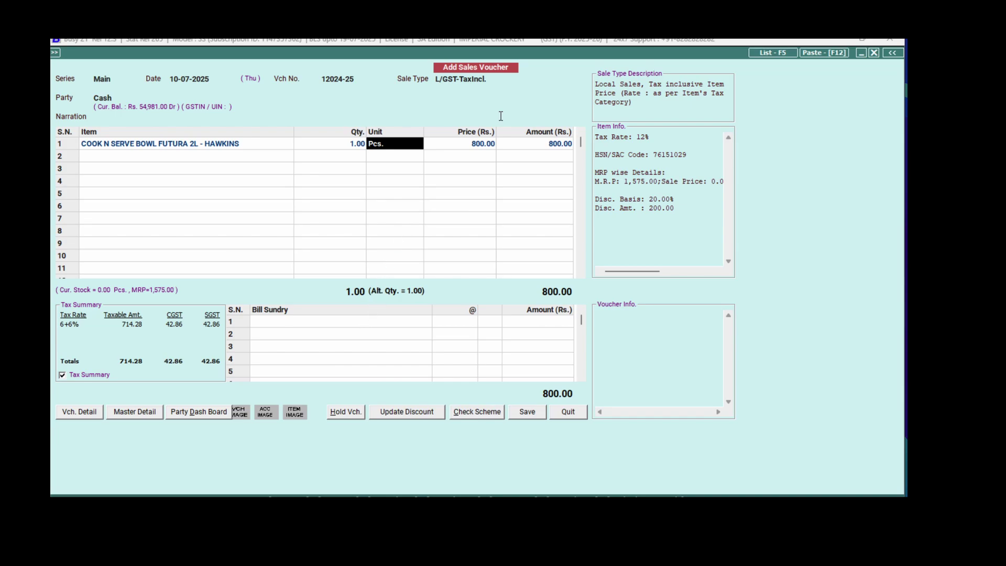
click(508, 79)
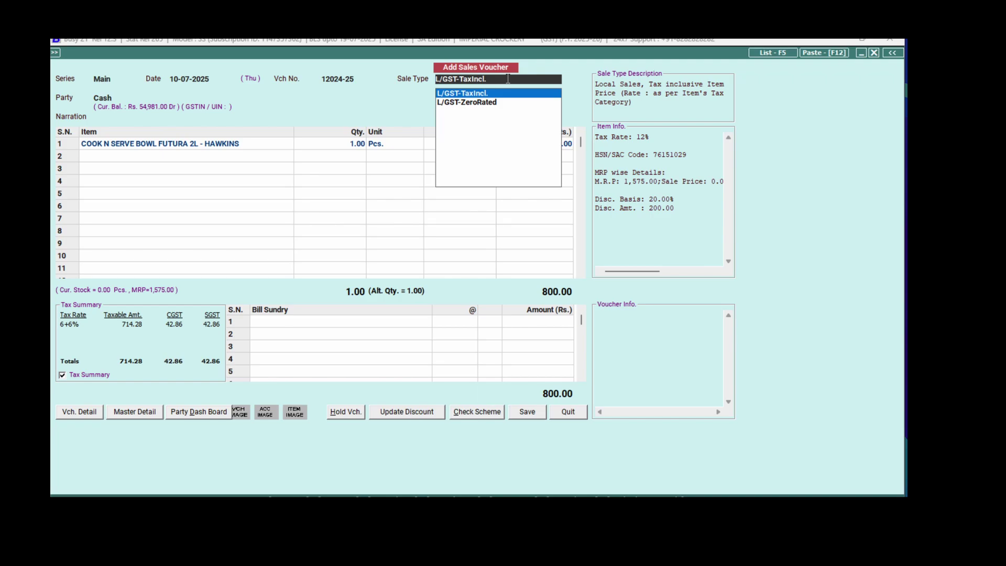
key(Return)
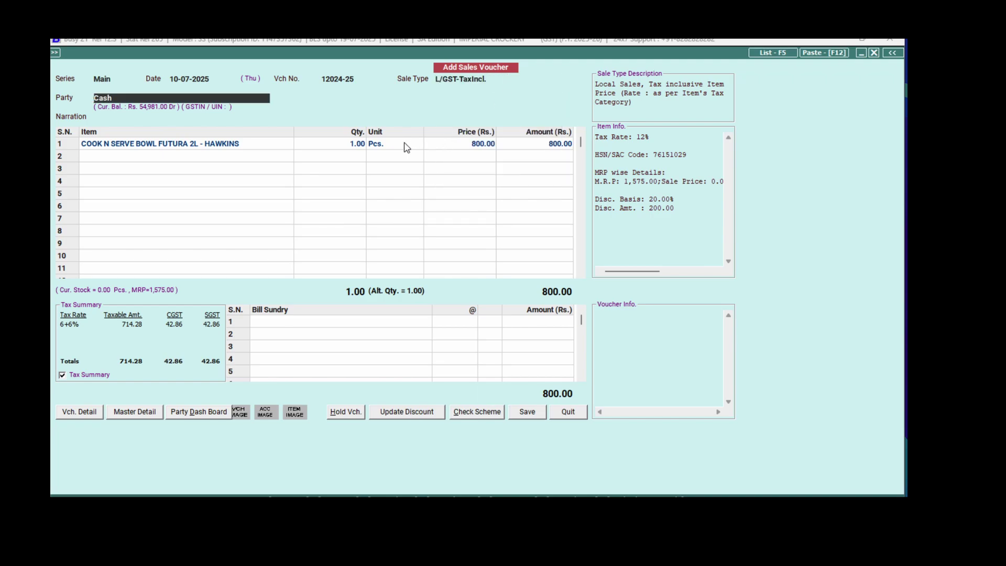
key(Return)
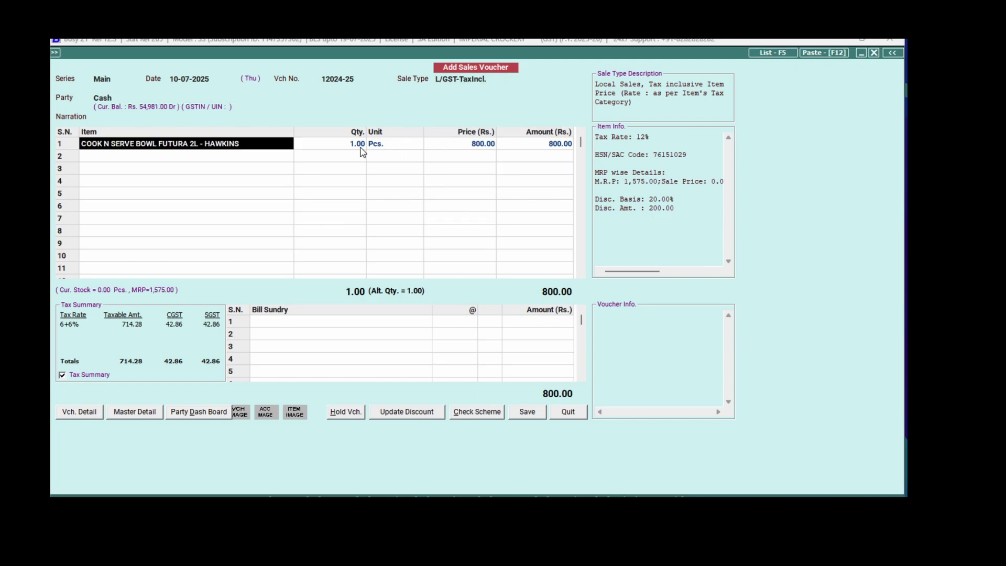
key(Return)
key(Return)
key(Return)
key(Return)
key(Return)
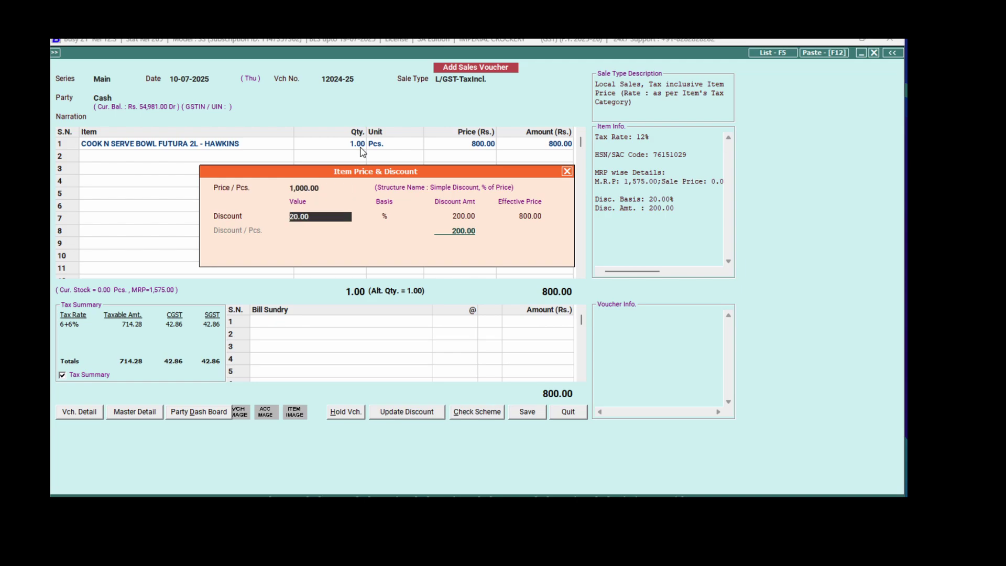
key(Return)
key(Return)
key(Return)
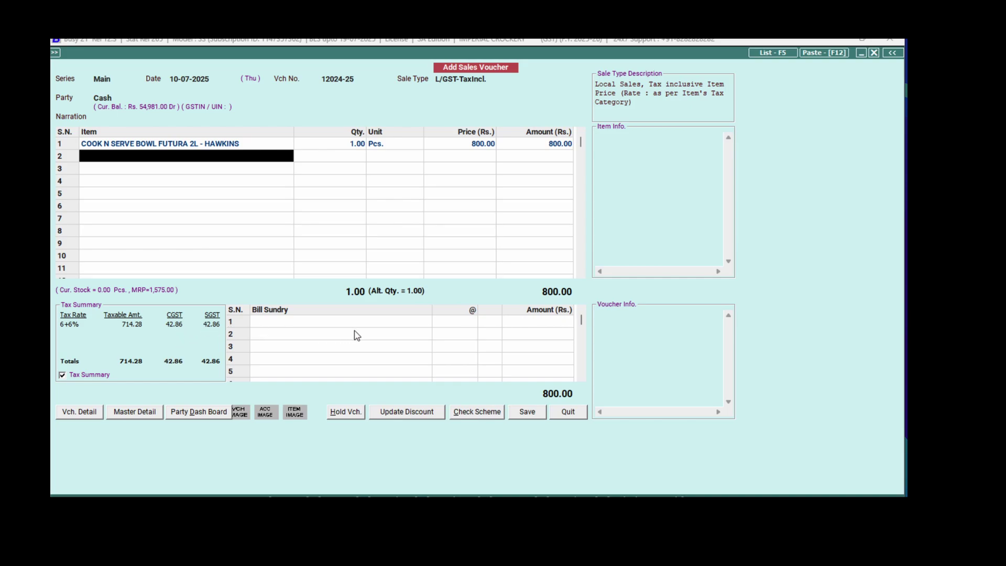
Clear the bowl item's discount to 0 and accept its amount and tax
click(419, 145)
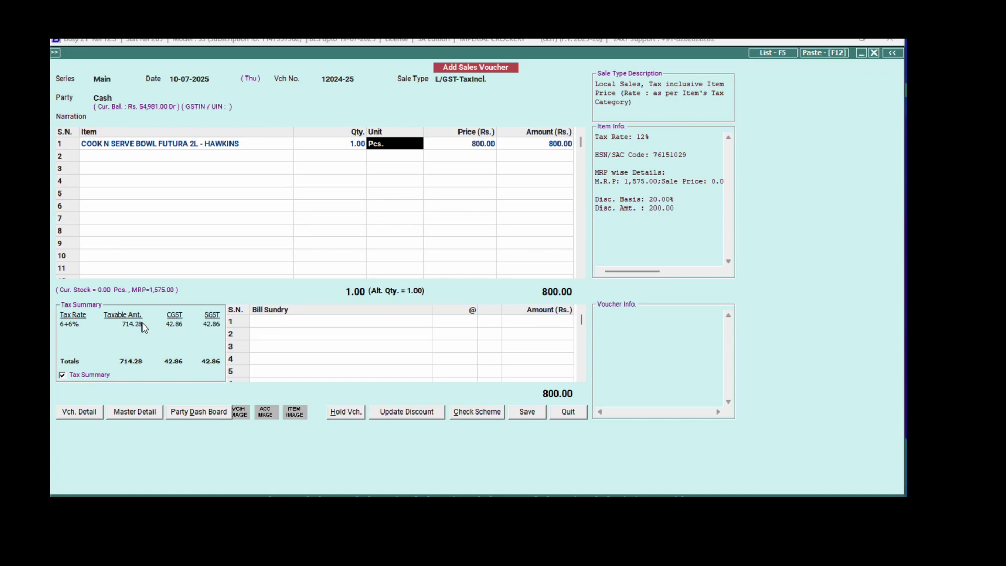
key(Return)
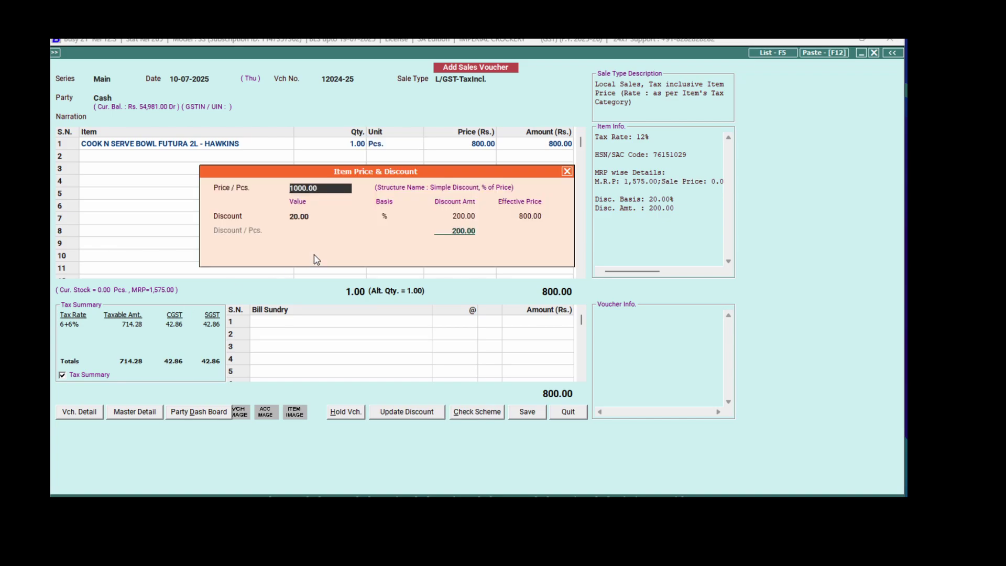
key(Return)
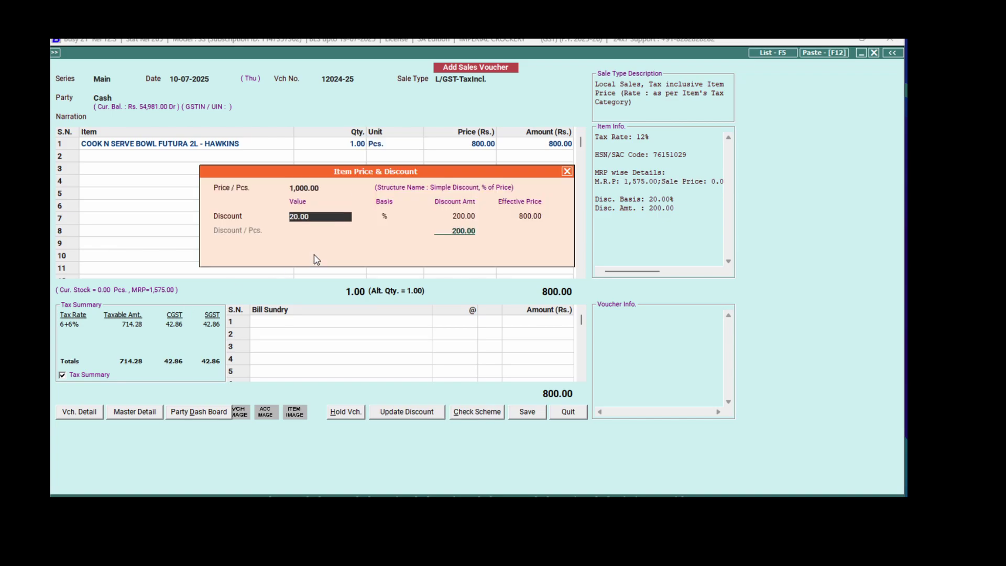
text(0)
key(Return)
key(Return)
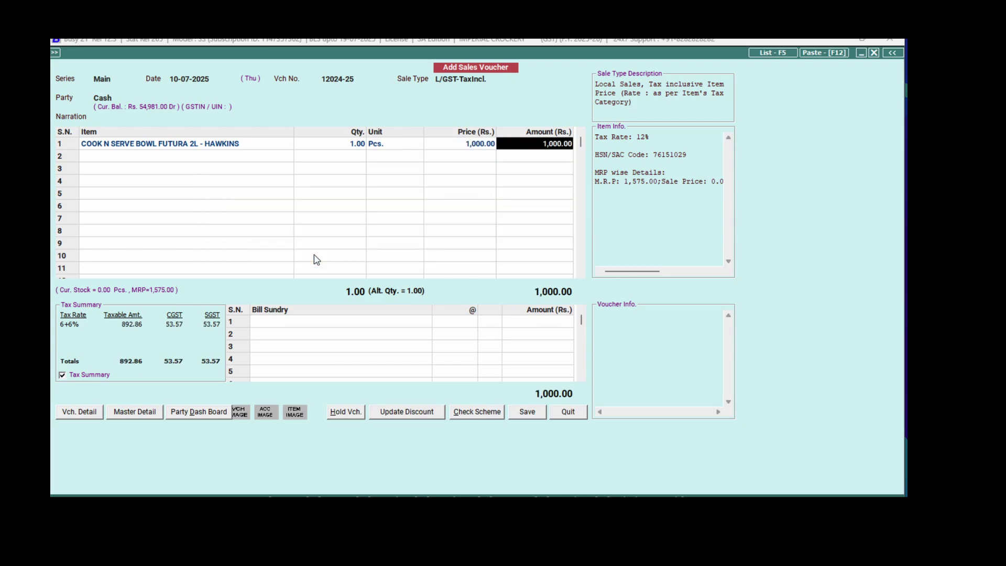
key(Return)
key(Return)
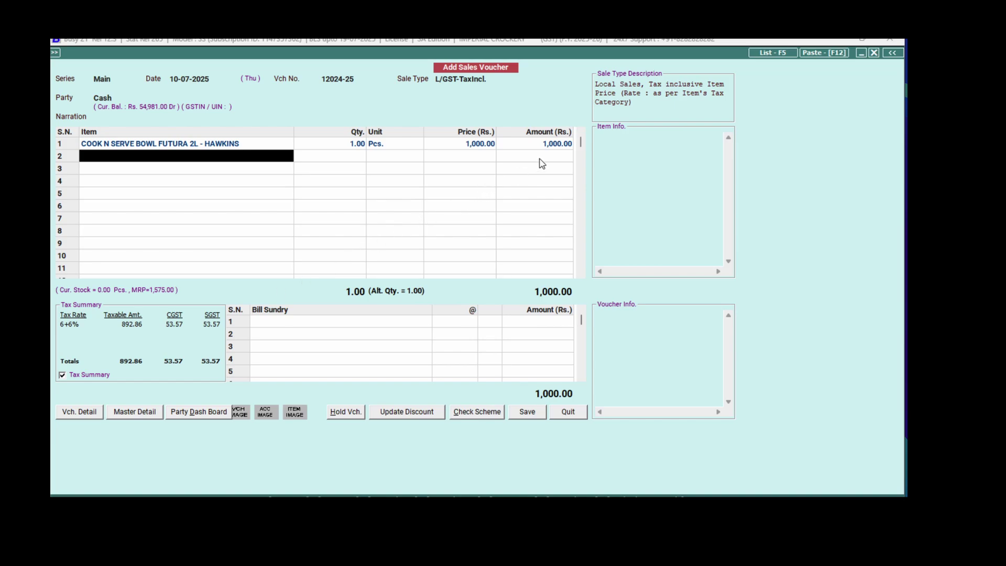
Enter Discount as the first bill sundry at a rate of 20%
click(374, 324)
text(dis)
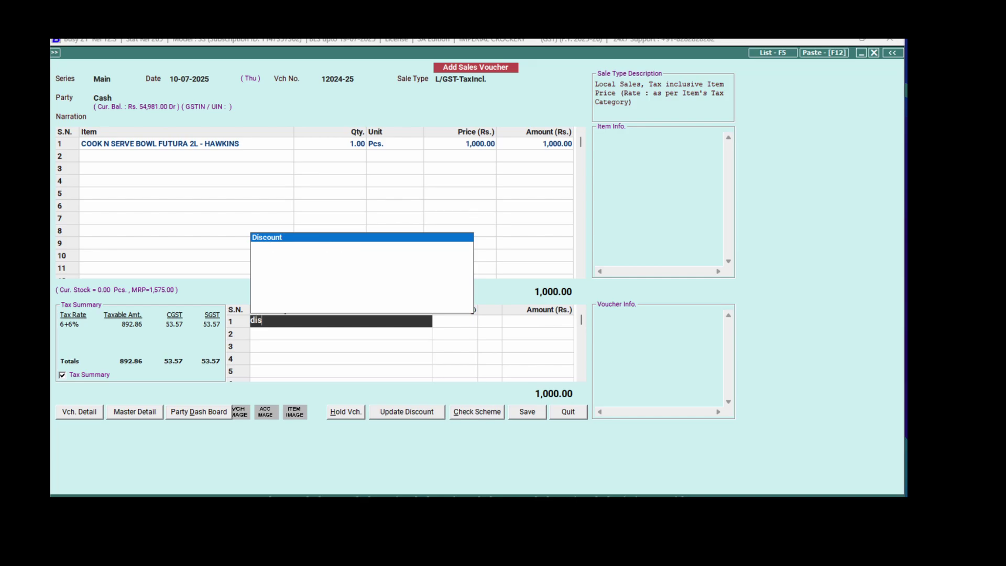
key(Return)
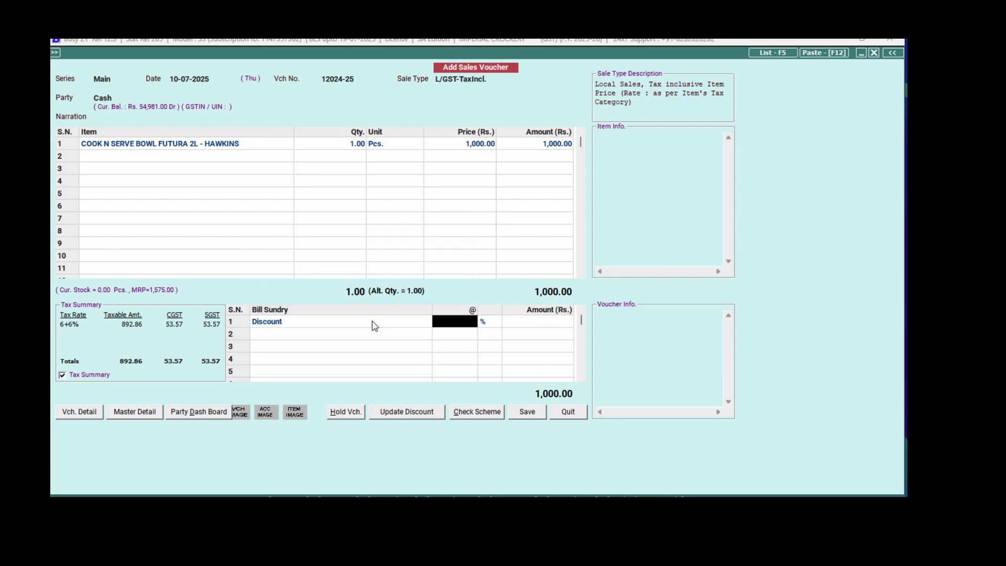
text(20)
key(Return)
key(Return)
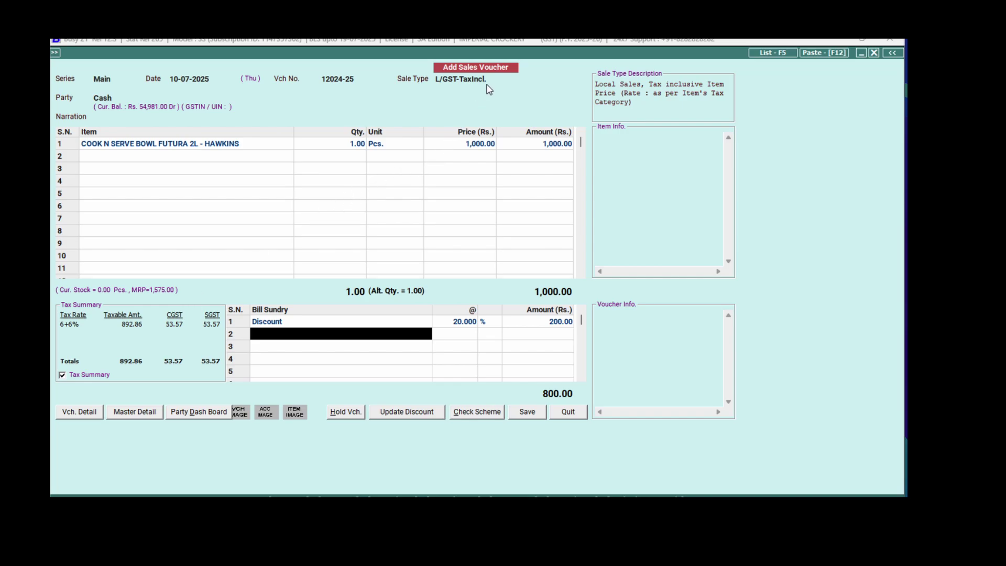
Set the bowl item's discount to 80% and accept its amount and tax
click(409, 146)
key(Return)
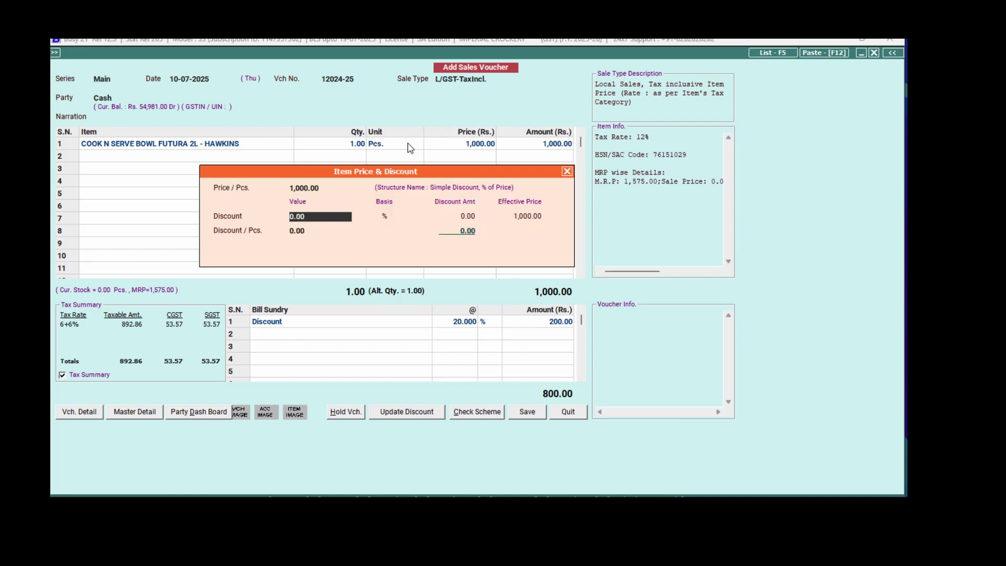
text(80)
key(Return)
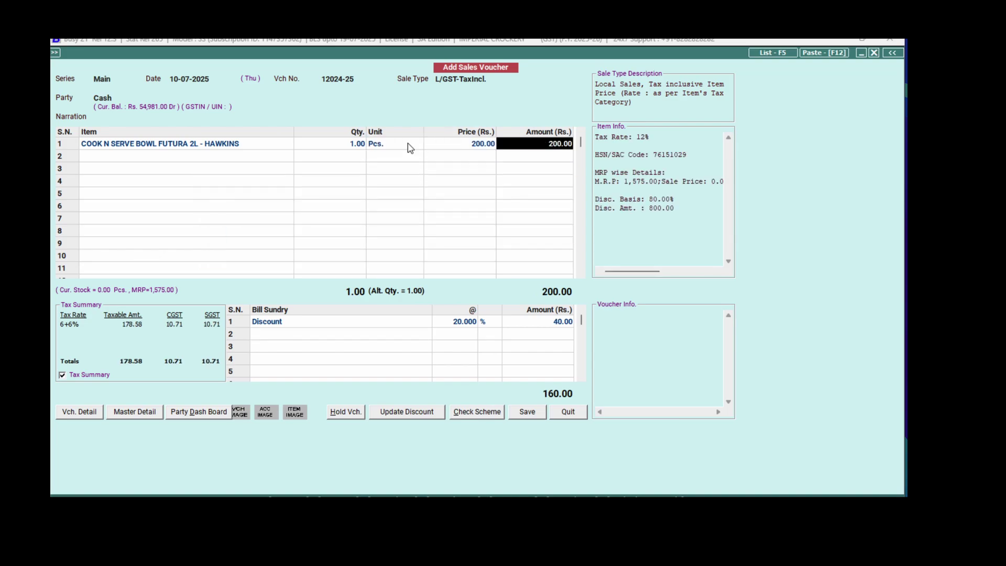
key(Return)
key(Return)
key(Return)
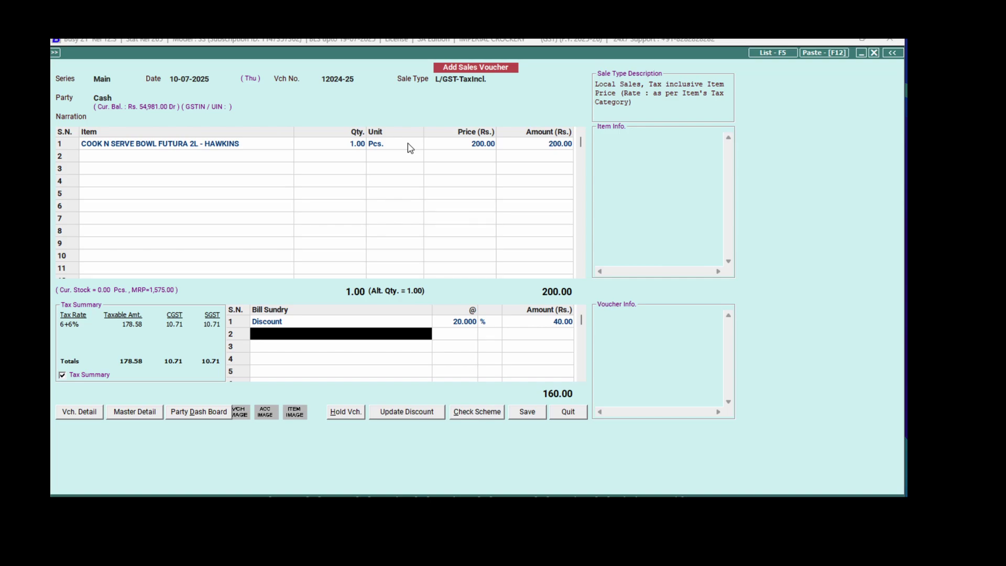
Delete the Discount bill sundry and change the voucher's sale type to L/GST-18%
key(Up)
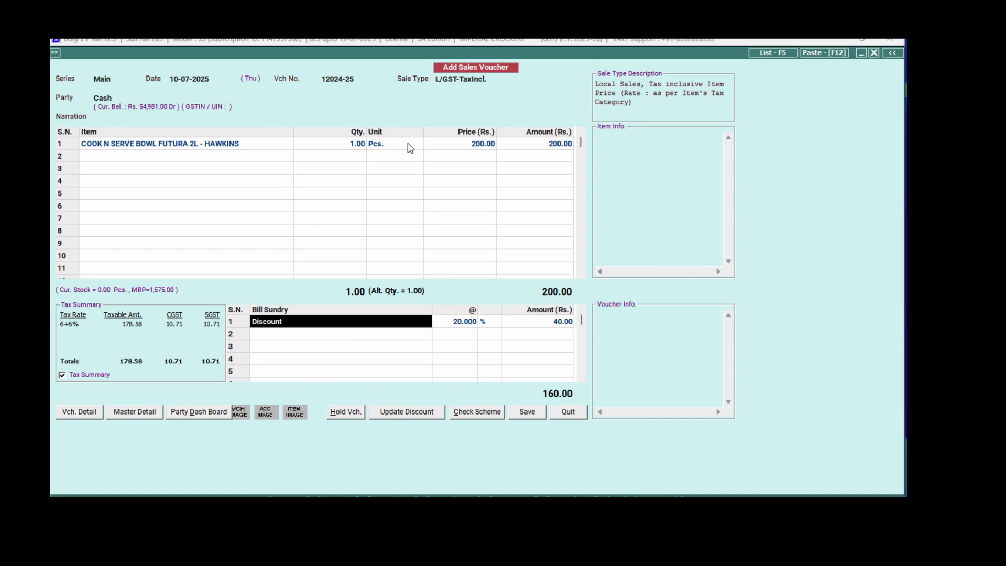
key(ctrl+d)
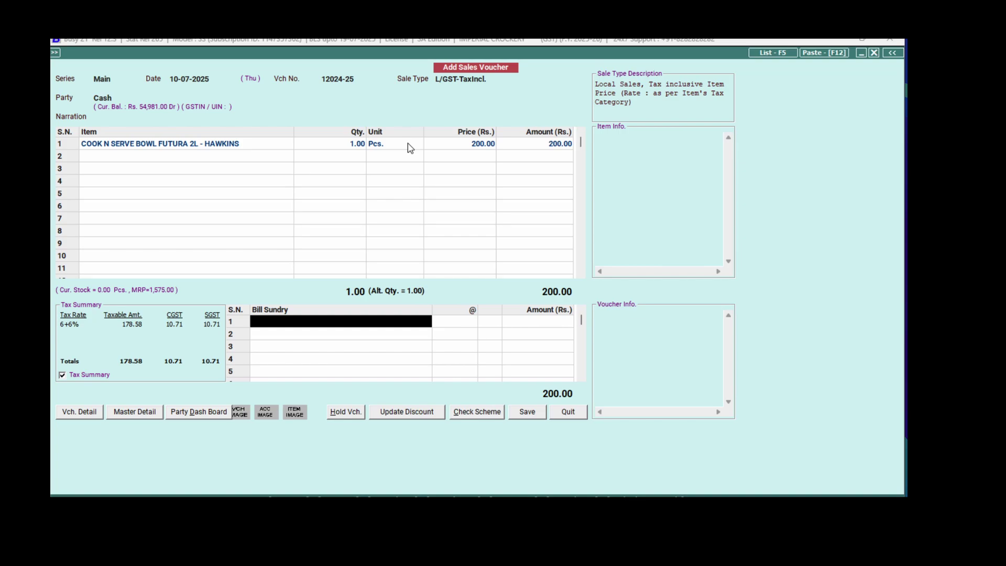
click(497, 81)
key(BackSpace)
key(BackSpace)
key(BackSpace)
key(BackSpace)
key(BackSpace)
key(BackSpace)
key(BackSpace)
key(BackSpace)
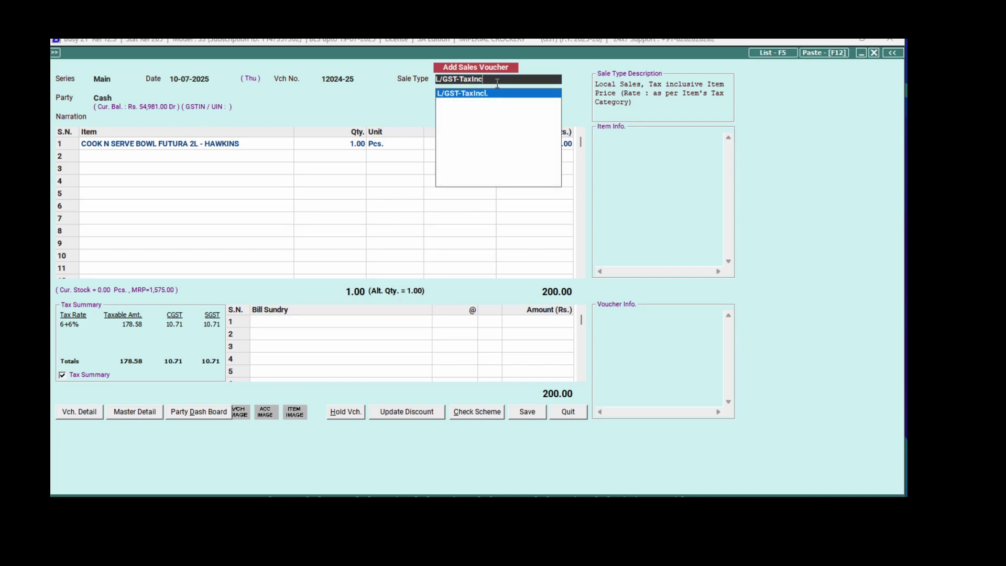
text(1)
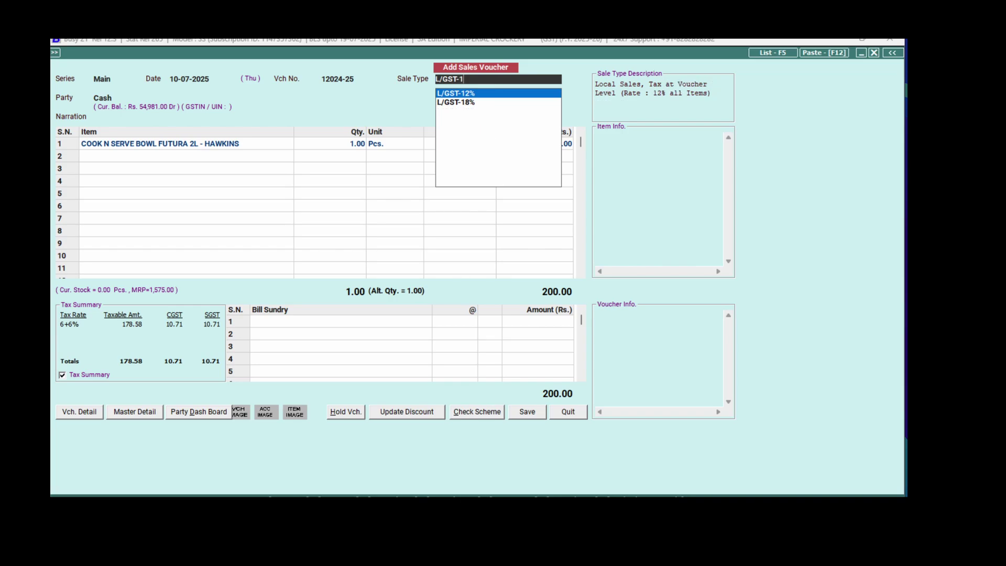
text(8)
key(Return)
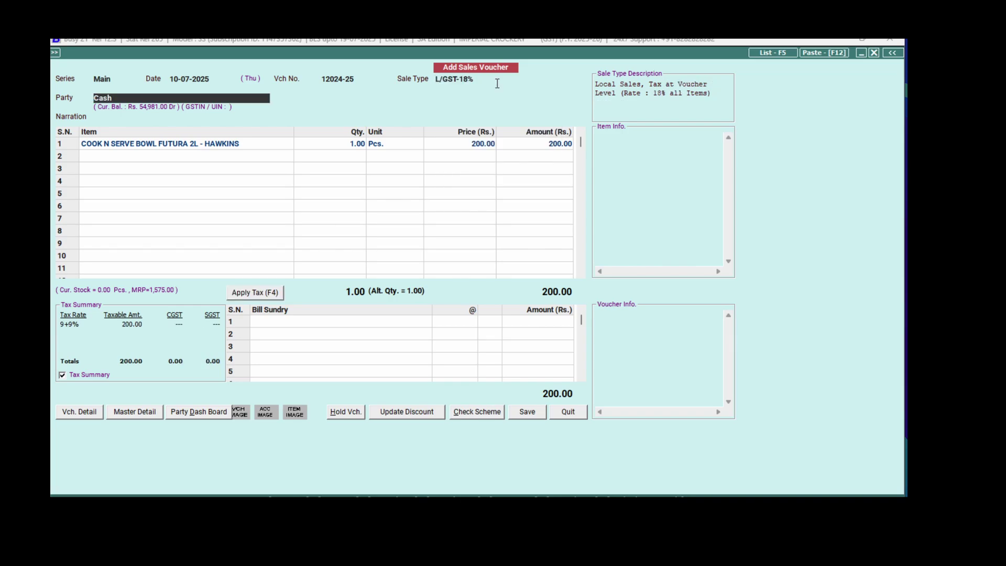
Set the bowl item's price to 700 and apply the CGST and SGST tax to the voucher
click(487, 146)
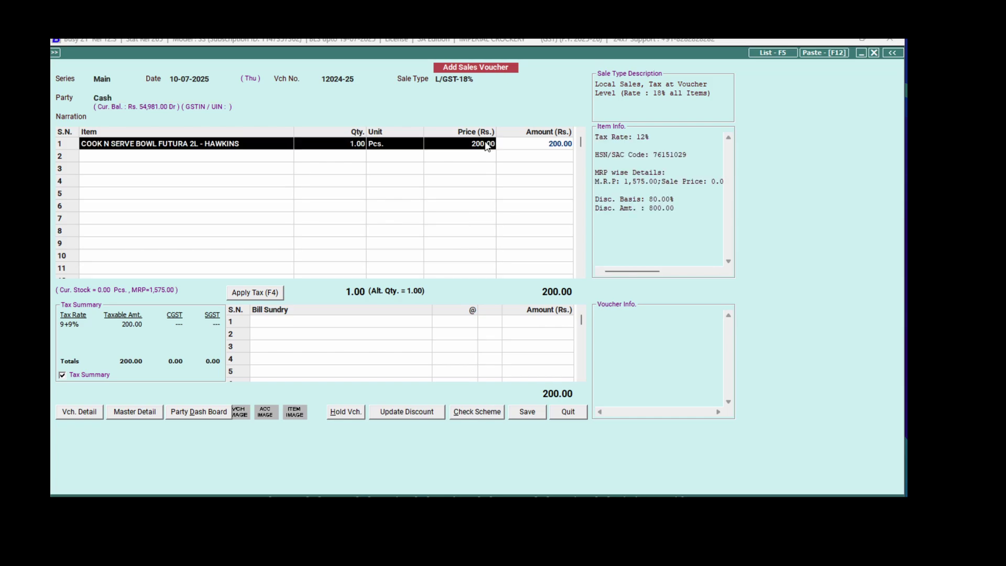
click(487, 147)
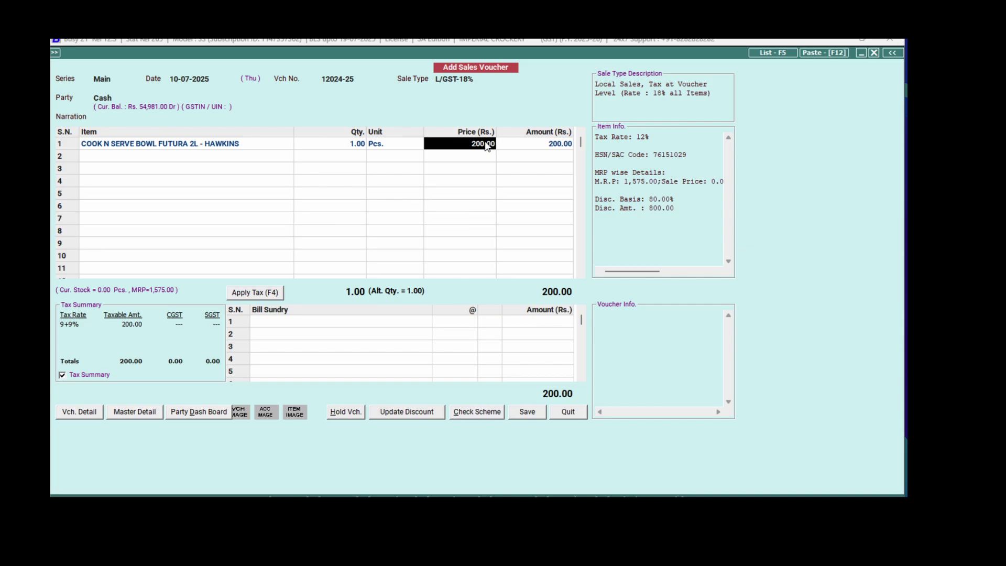
text(700)
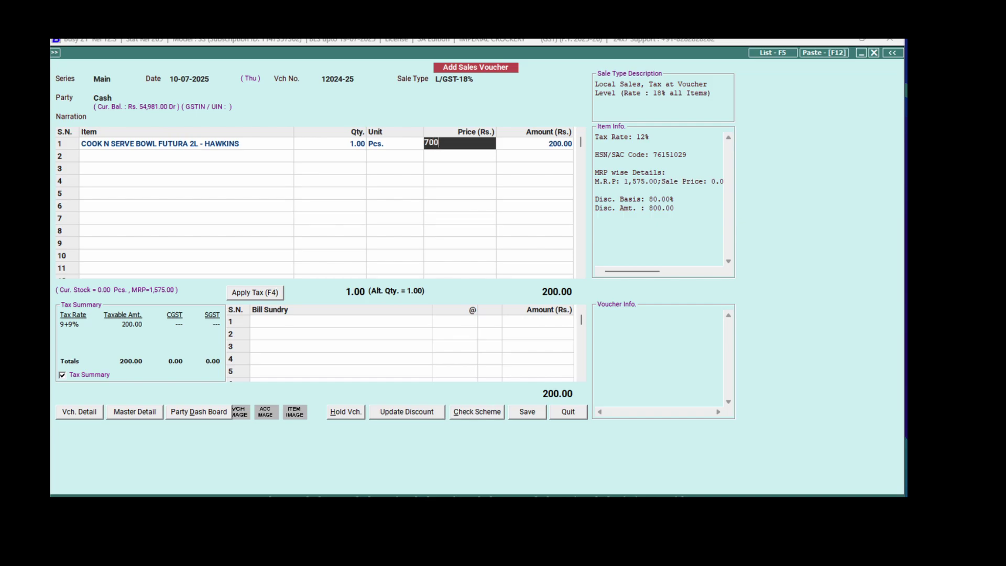
key(Return)
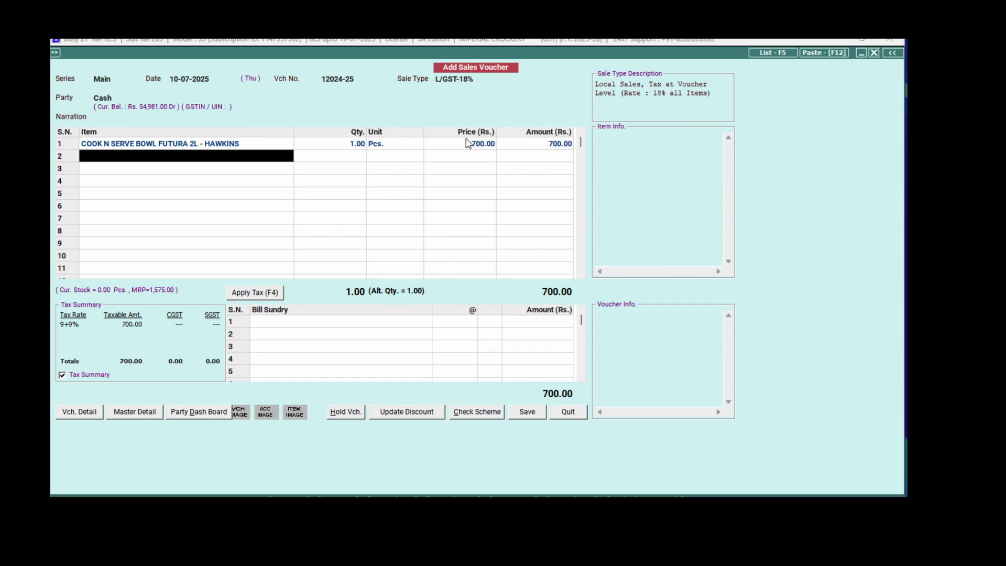
click(235, 297)
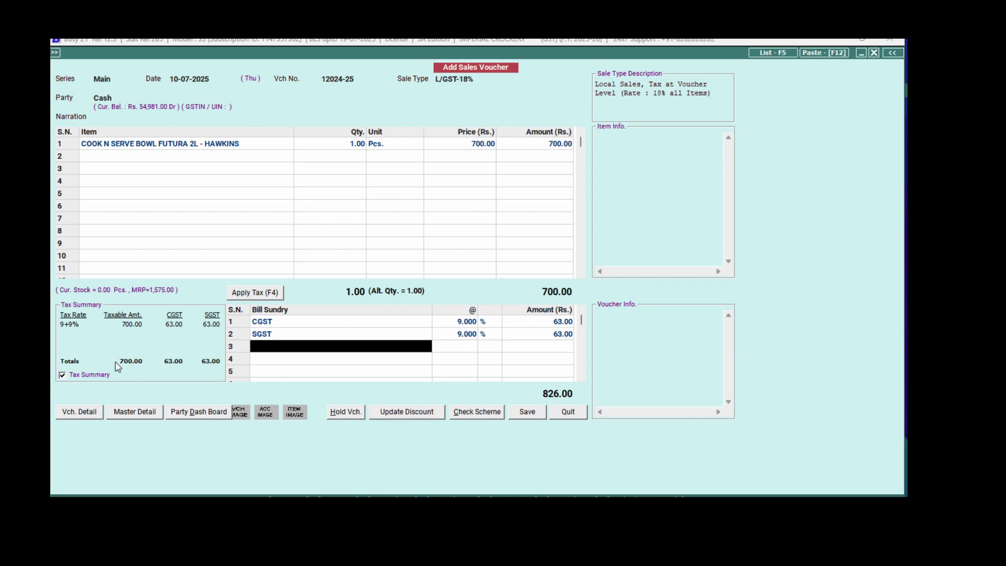
Disable the voucher's Tax Summary and enable it again, keeping the Main series
click(63, 376)
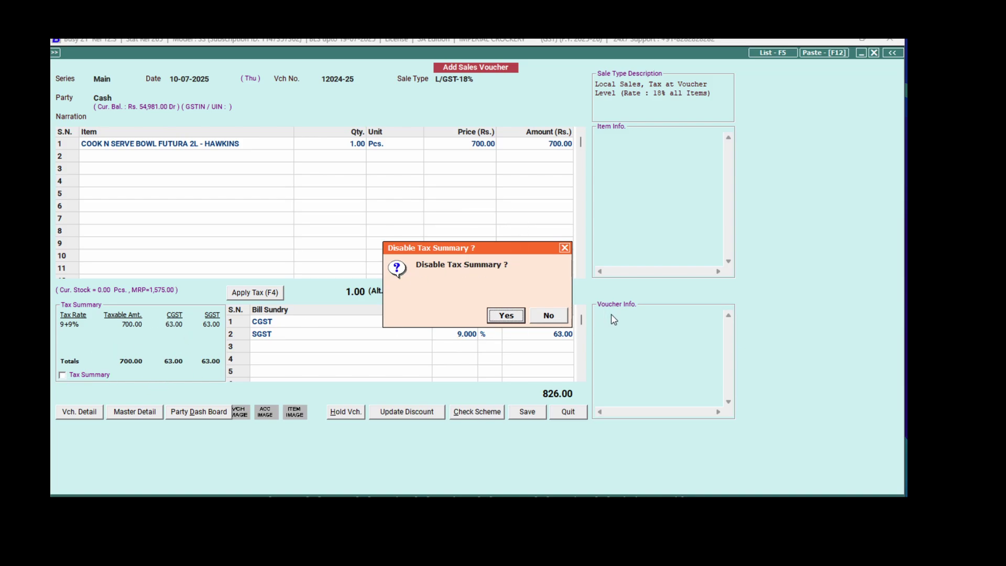
click(511, 318)
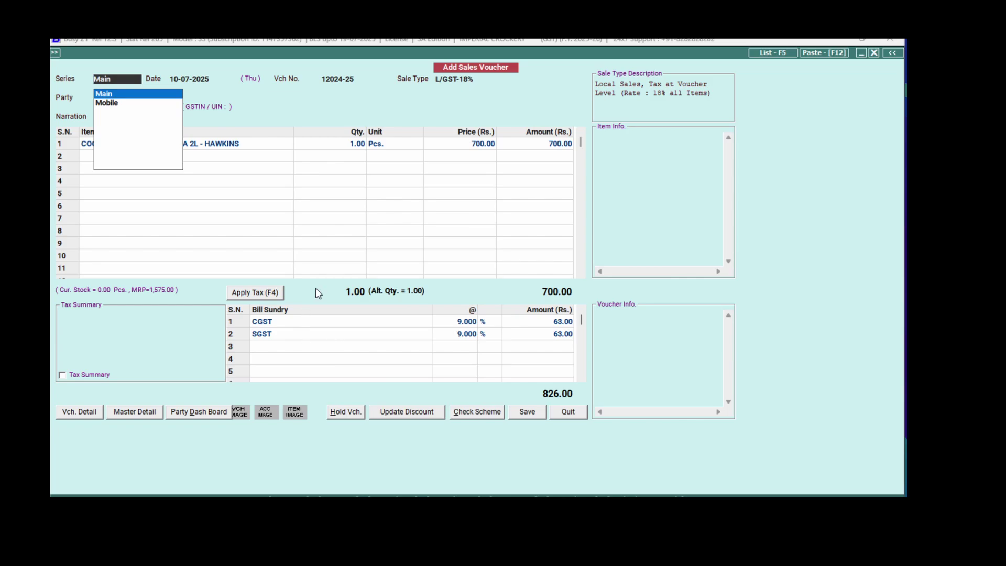
click(63, 380)
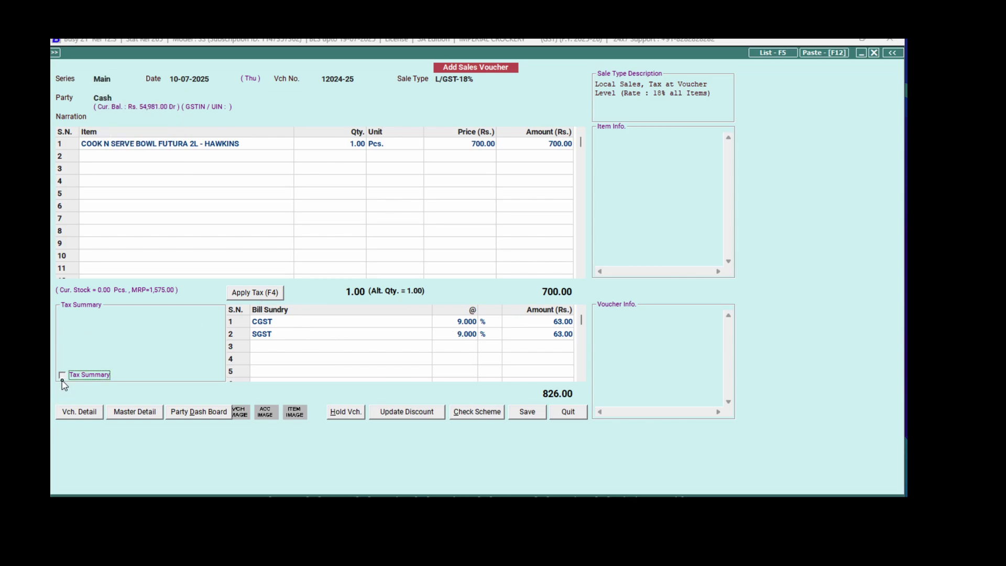
click(63, 381)
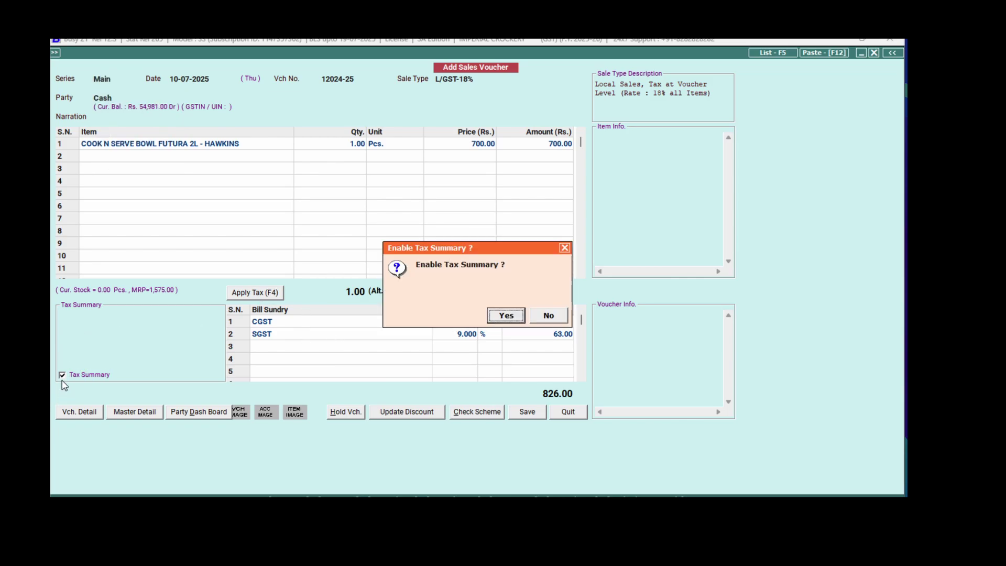
click(507, 315)
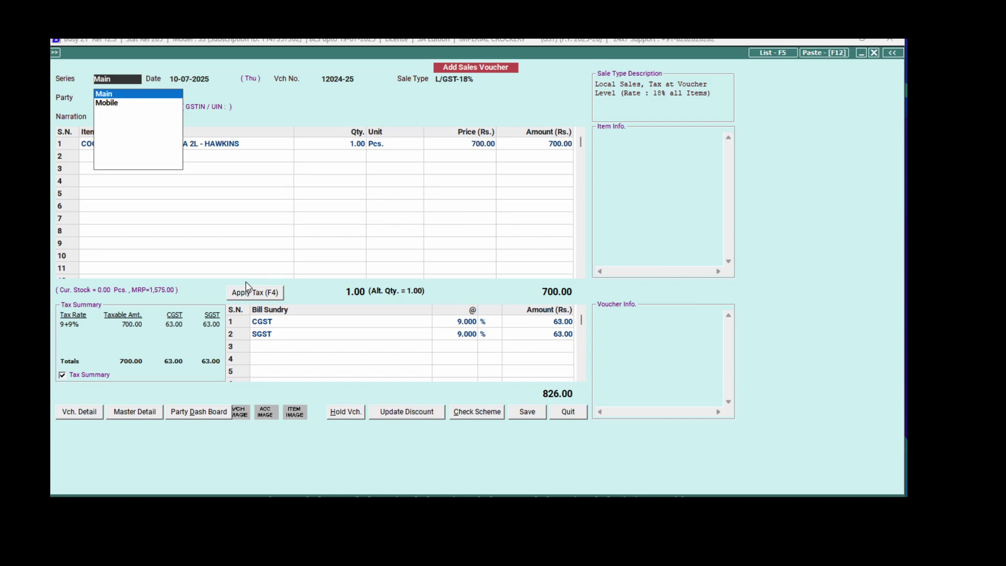
key(Return)
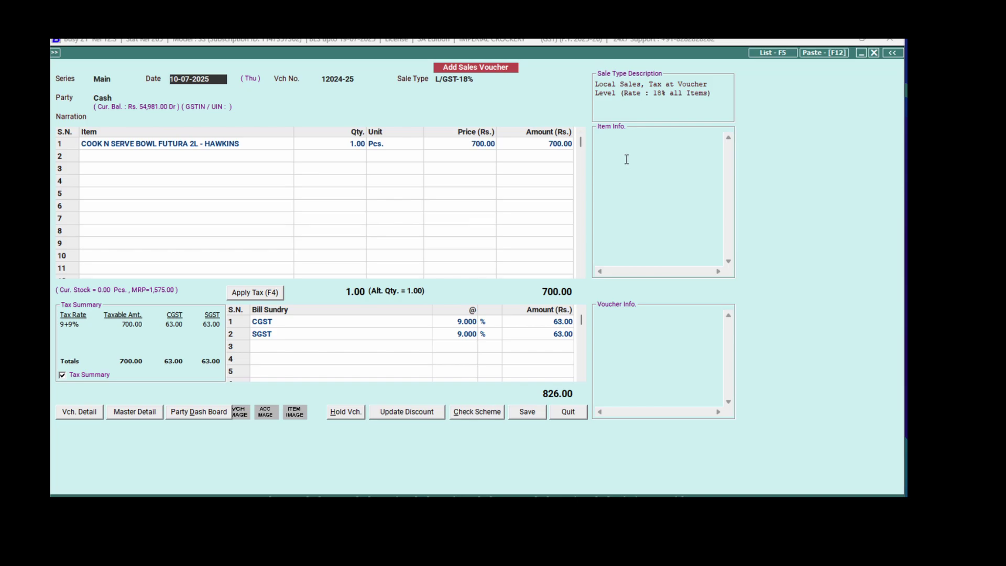
Try to save the voucher under L/GST-18%, decline to continue with the invalid tax, and check the bowl item's tax rate
click(215, 149)
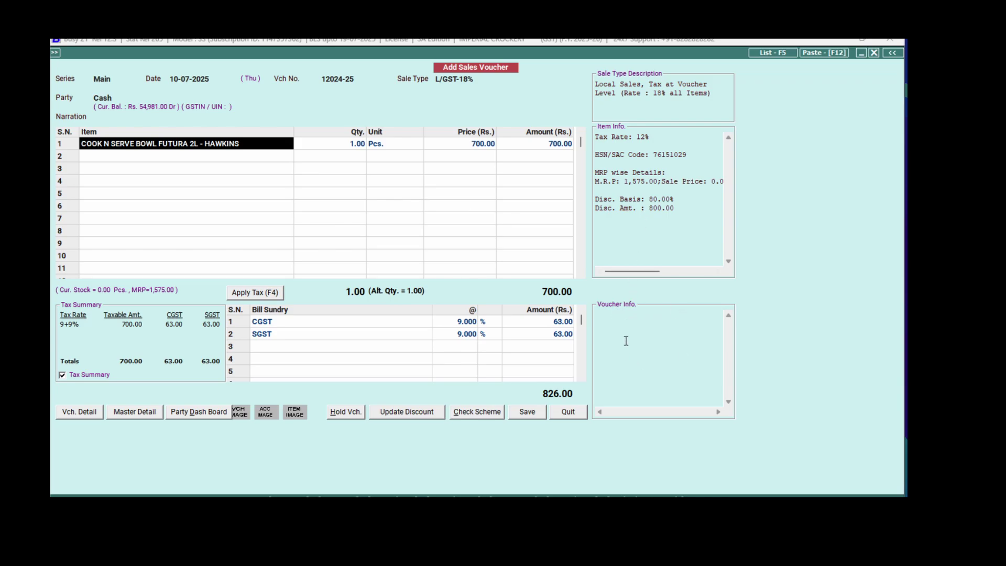
click(527, 412)
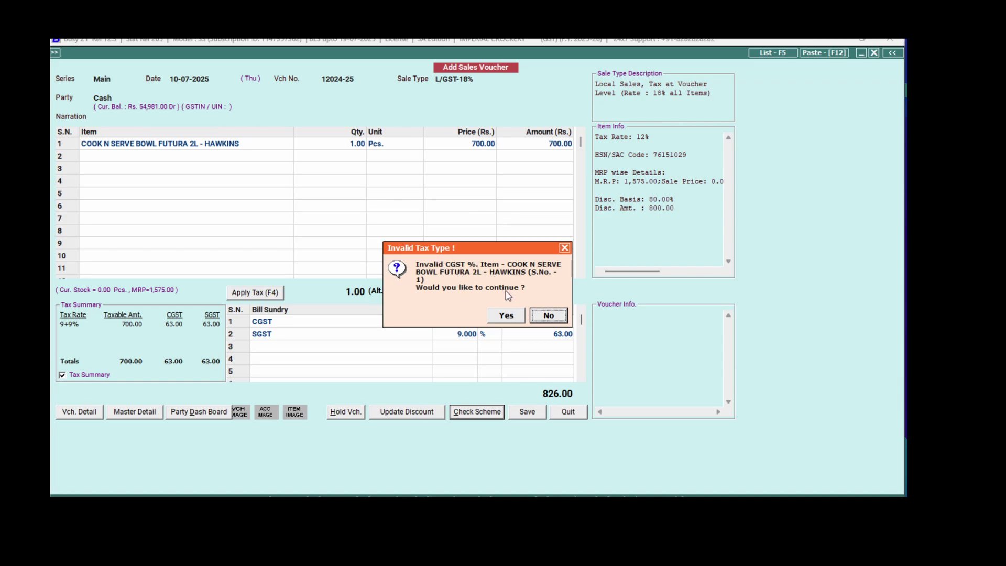
click(547, 314)
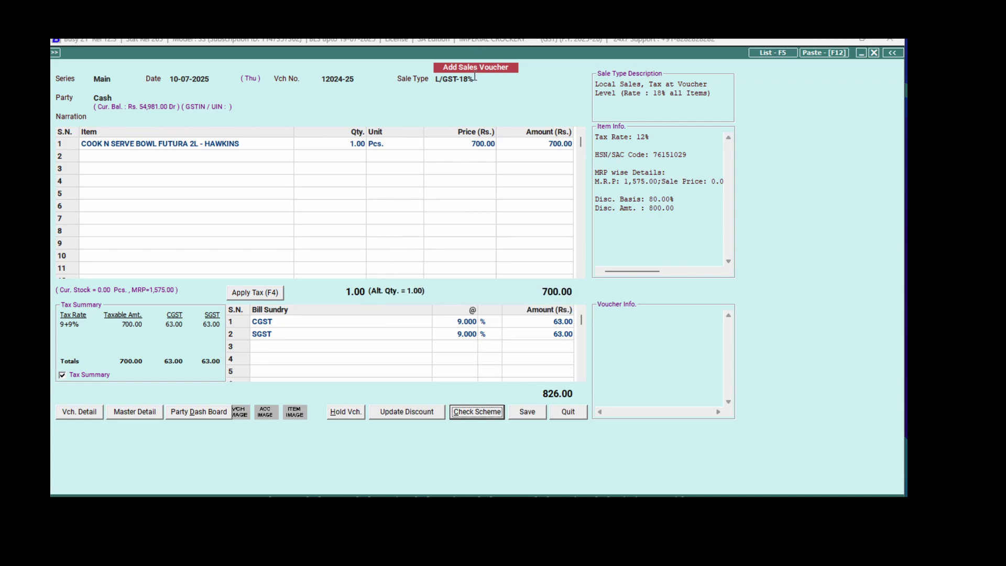
click(279, 145)
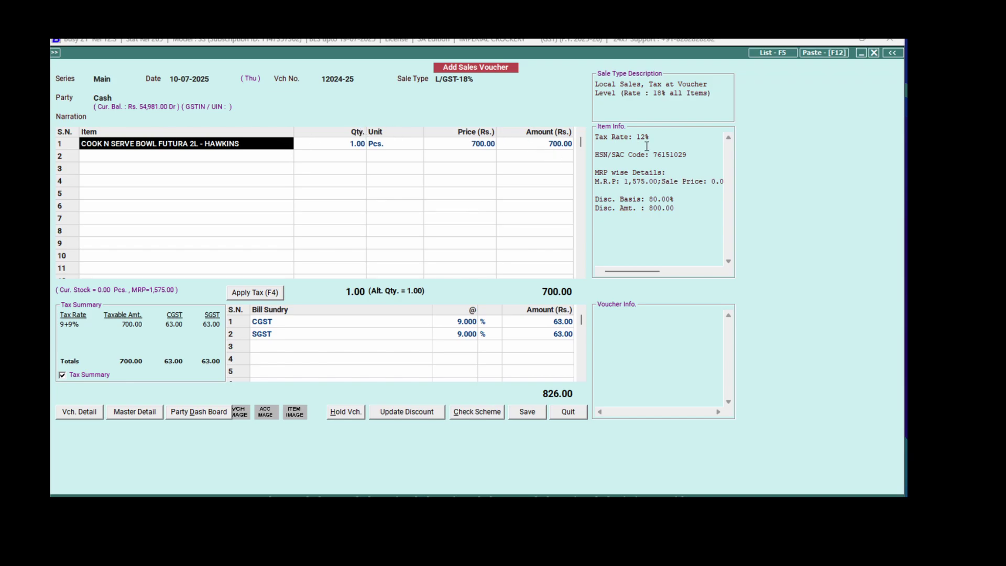
Change the voucher's sale type to L/GST-12% and reapply the CGST and SGST tax
click(466, 79)
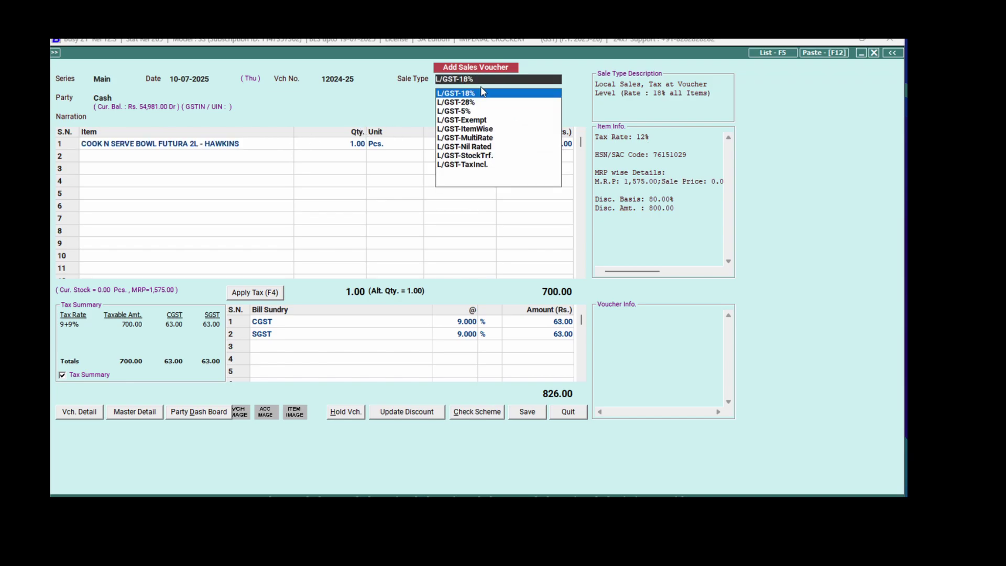
key(Up)
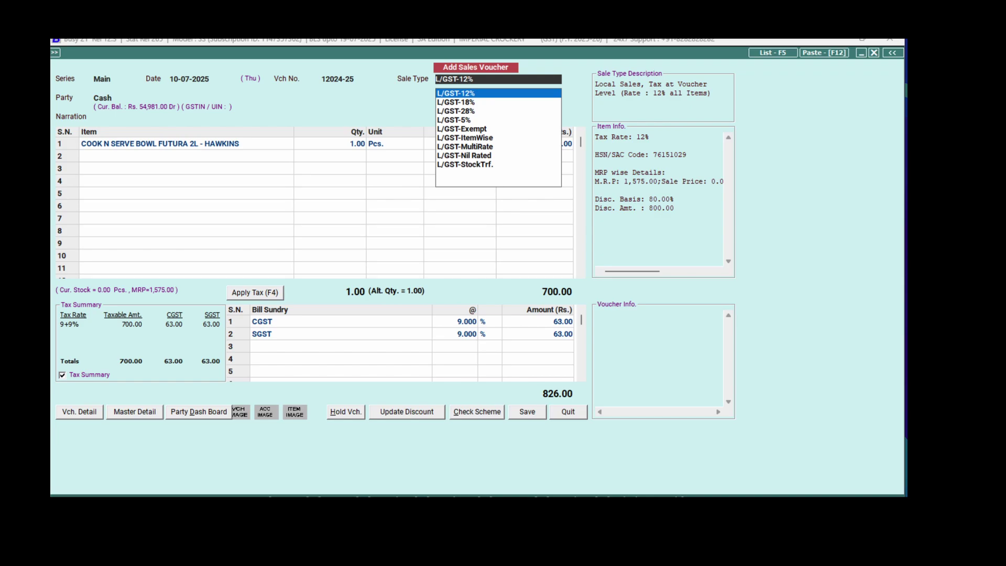
click(484, 93)
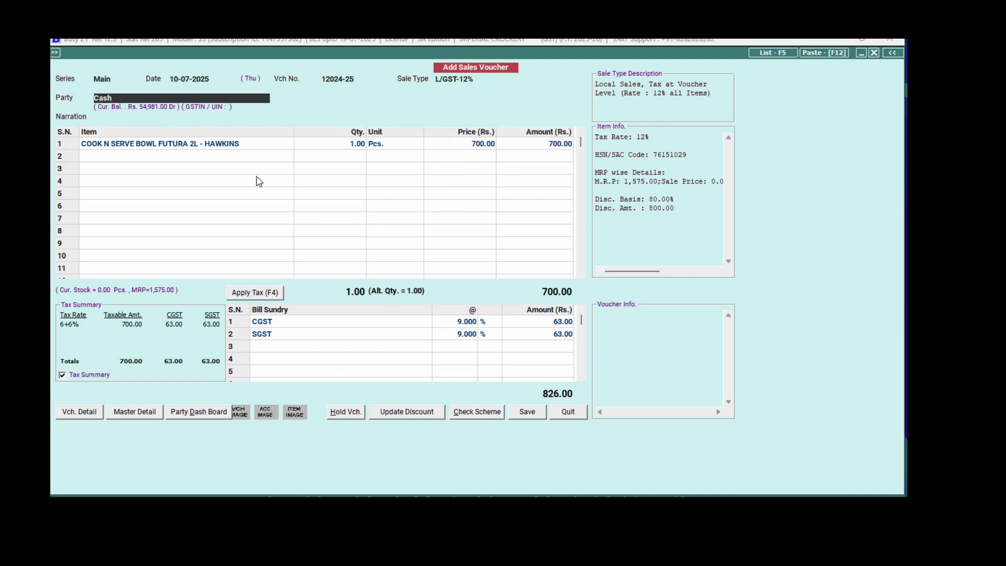
click(225, 146)
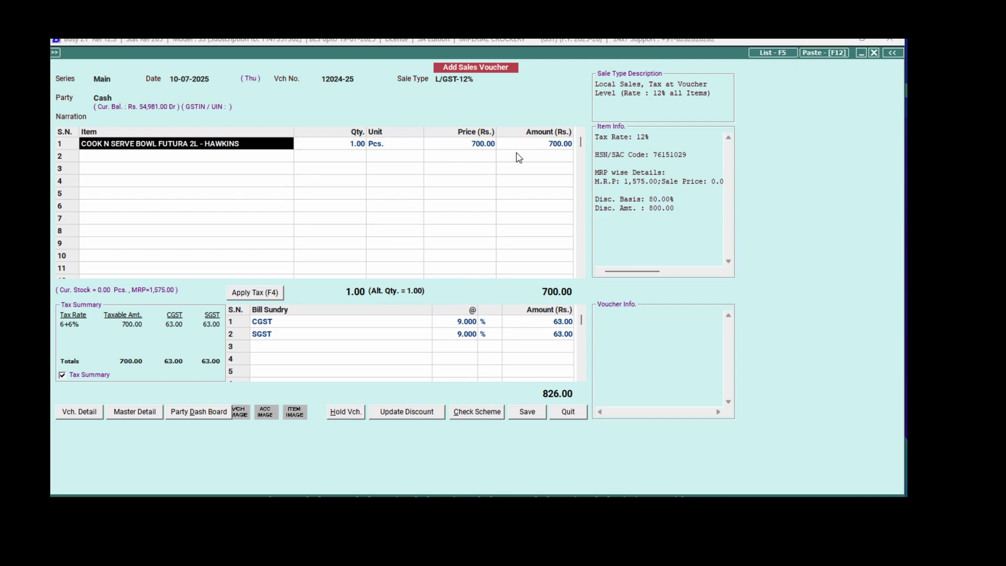
click(474, 148)
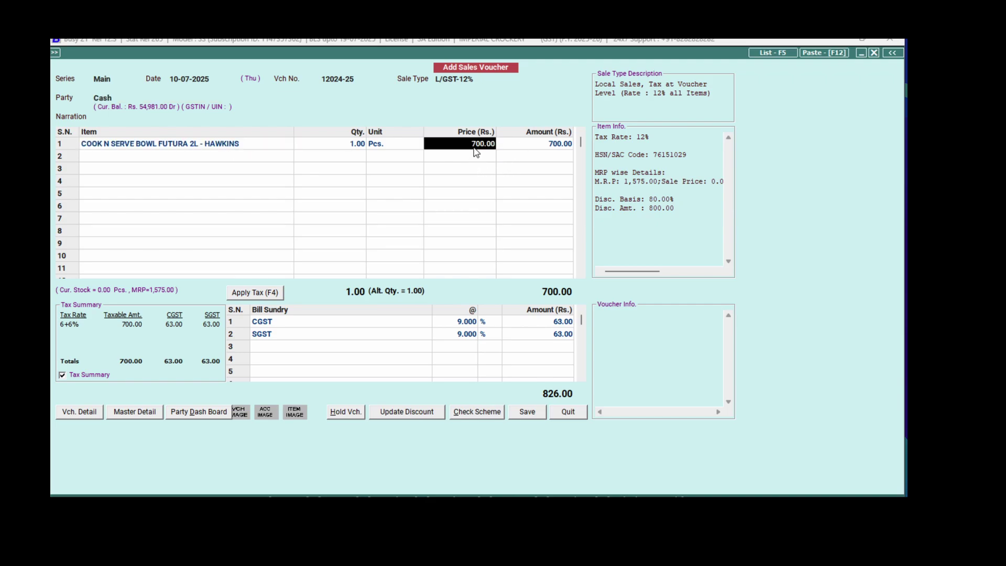
key(Return)
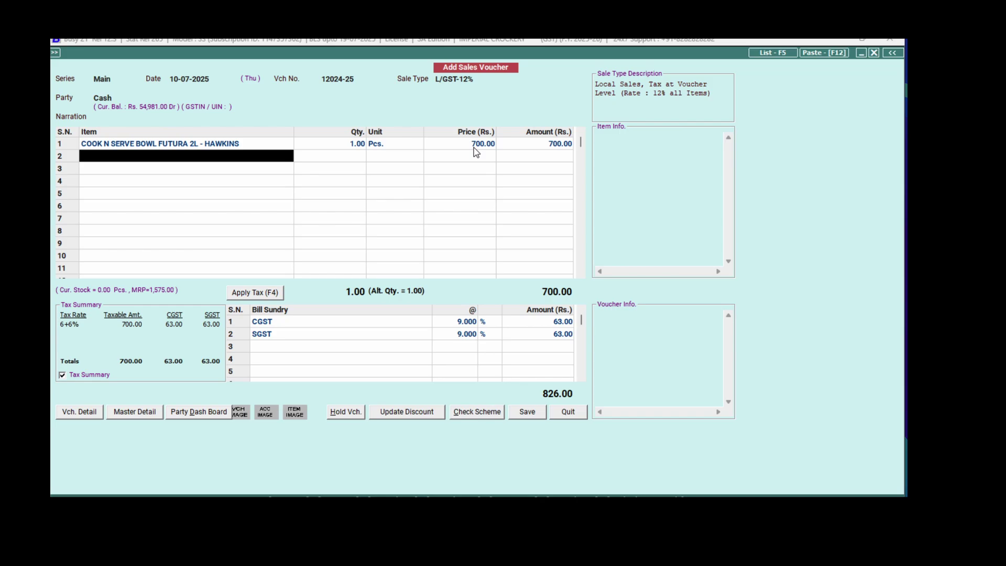
click(281, 296)
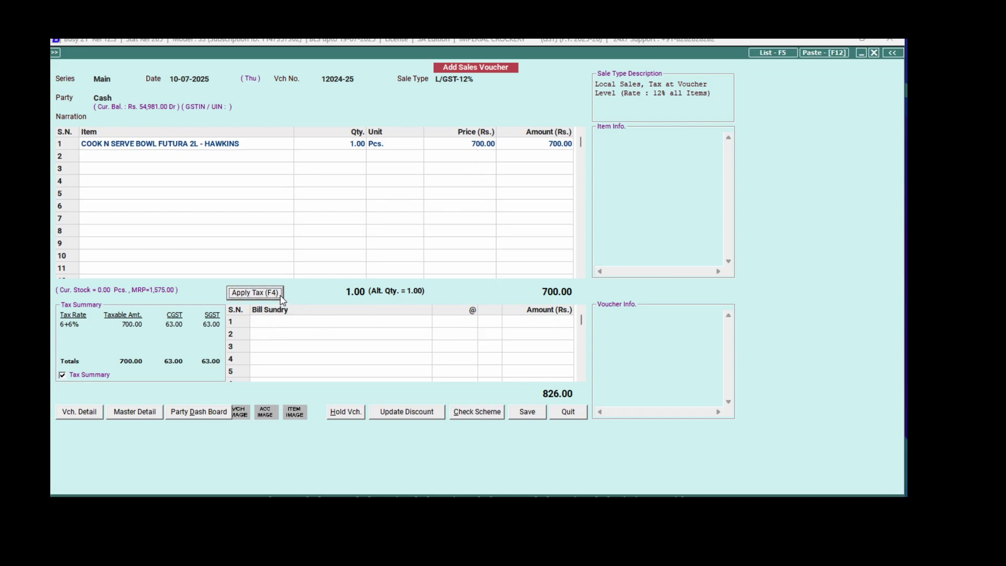
Save the sales voucher for the bowl item without printing the invoice
click(281, 146)
click(538, 411)
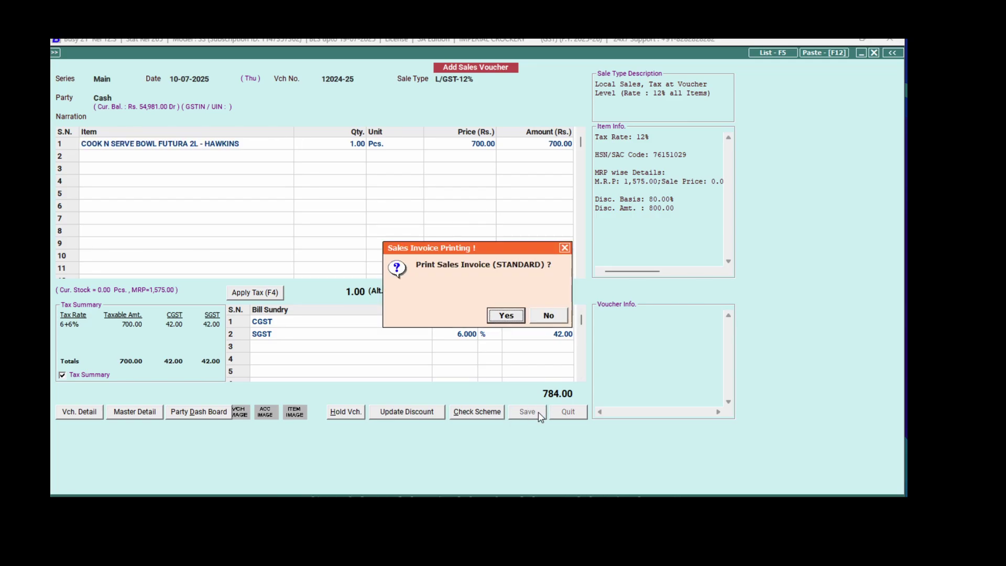
key(Right)
key(Return)
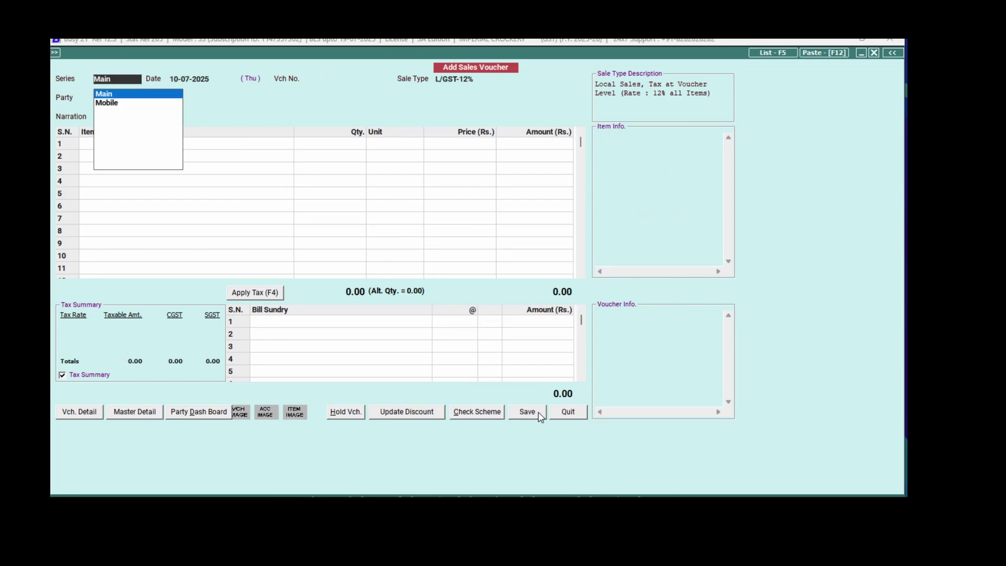
Leave the blank new voucher and open the saved Main series sales voucher dated 10-07-2025 for modification
key(Escape)
key(Escape)
key(Down)
key(Return)
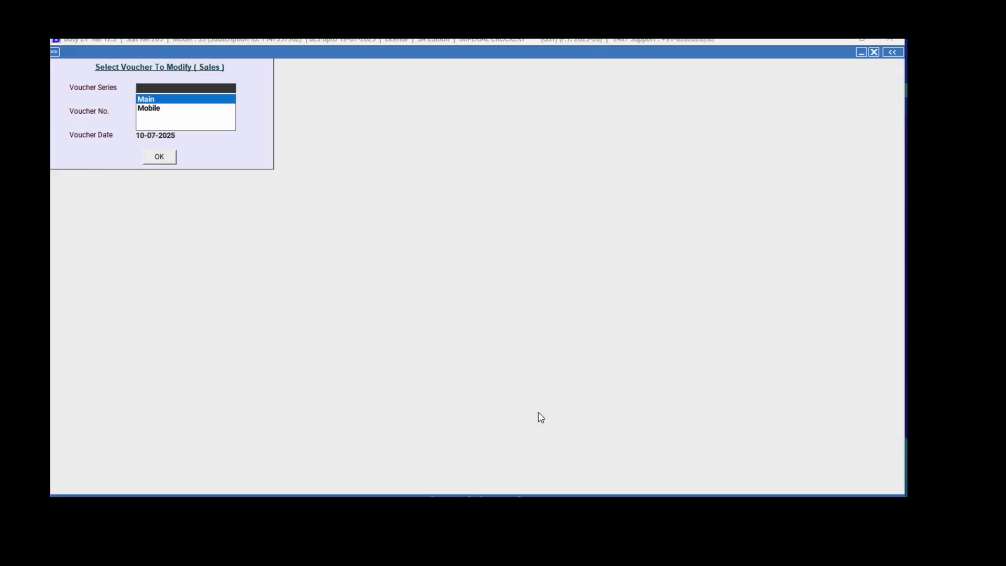
key(Return)
key(Return)
key(Return)
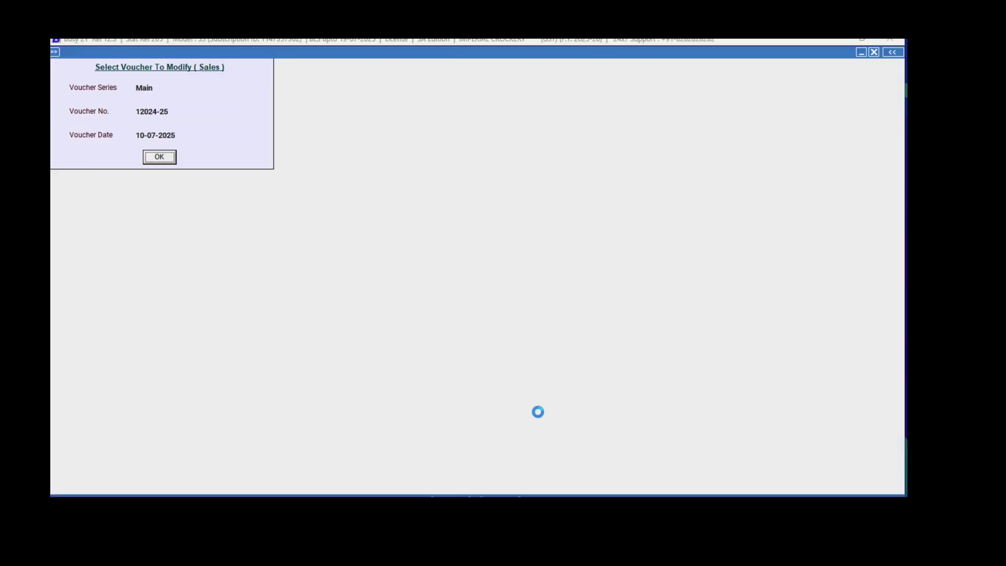
key(Return)
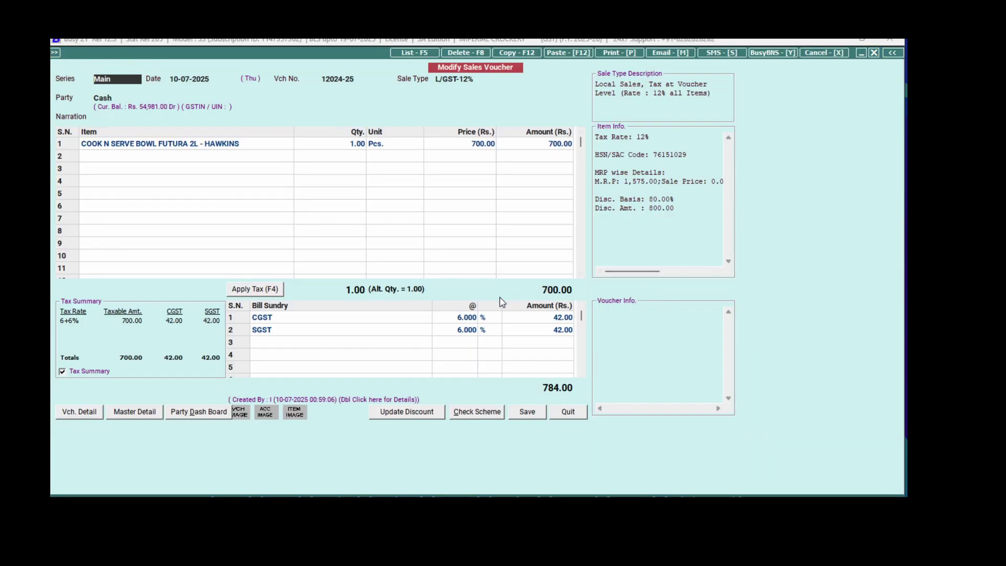